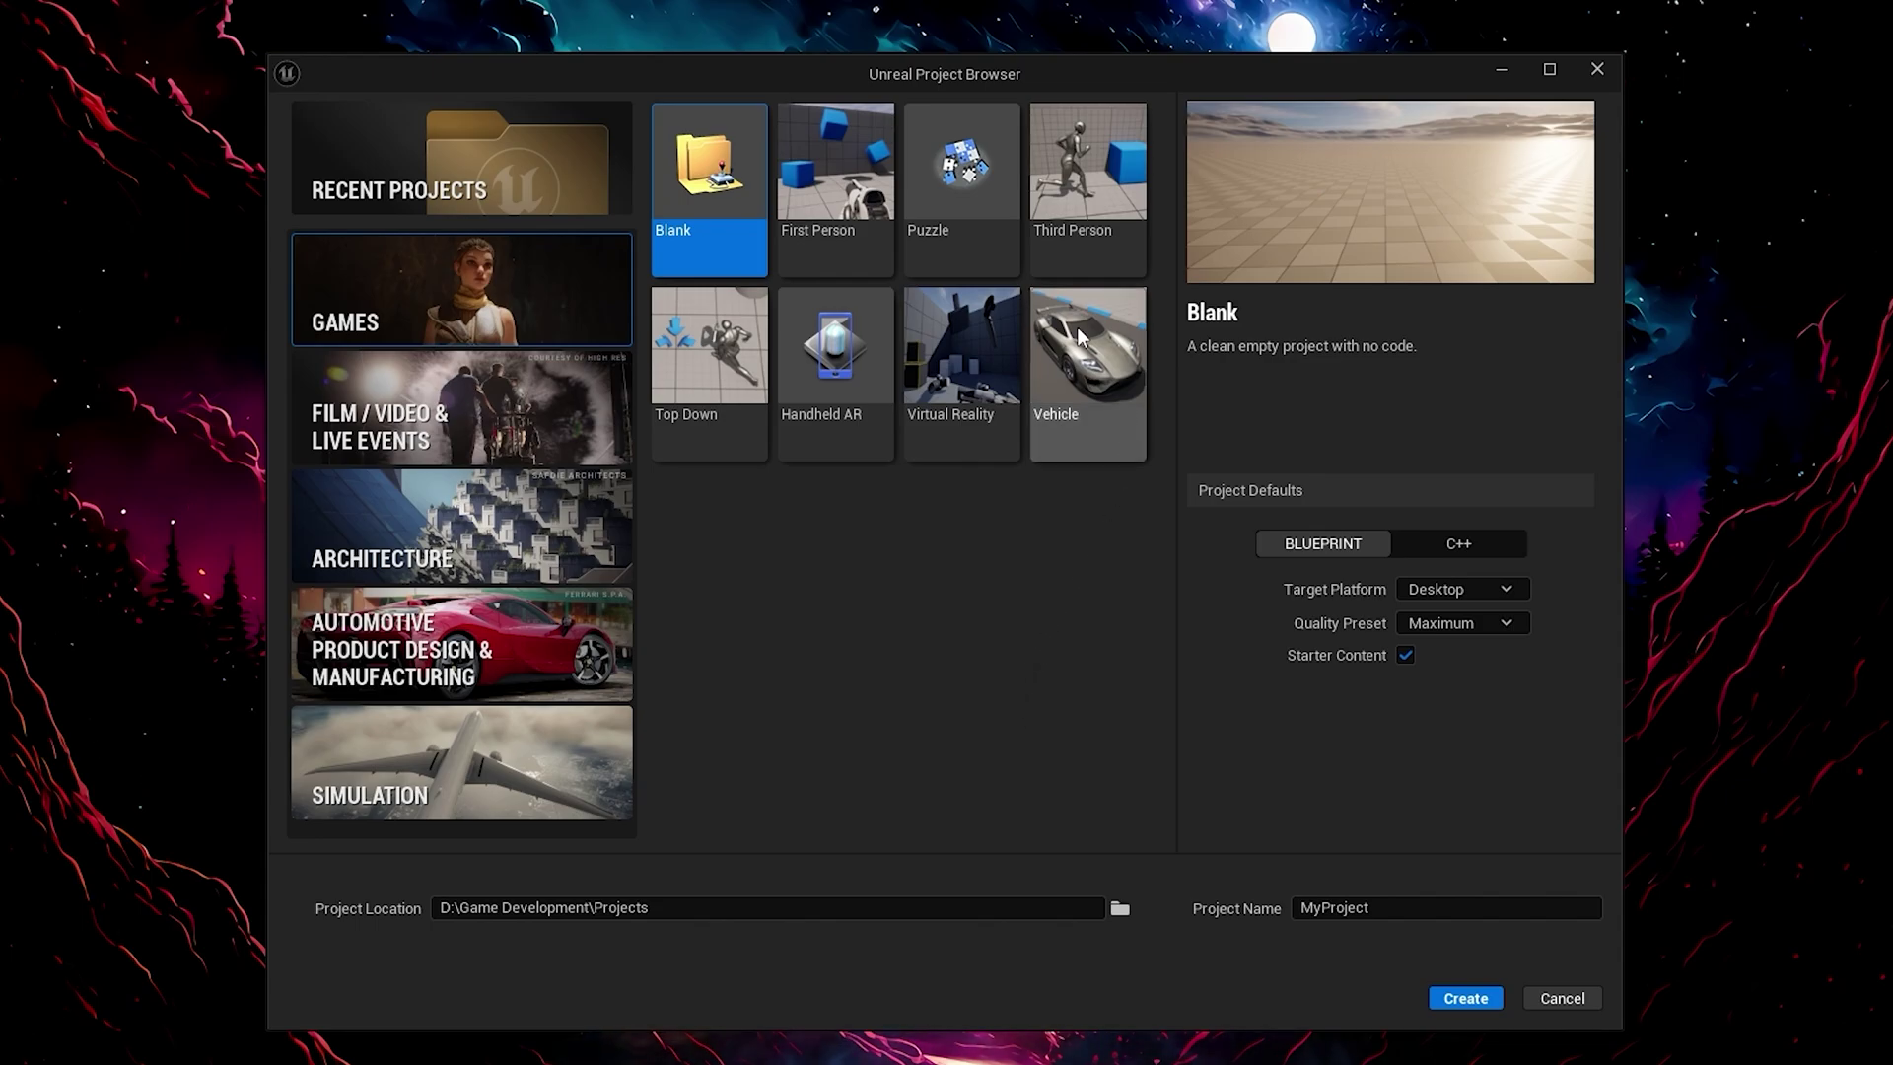
# - Create a Third Person Blueprint game project named Tutorial in D:\Game Development\Projects
pyautogui.click(1079, 187)
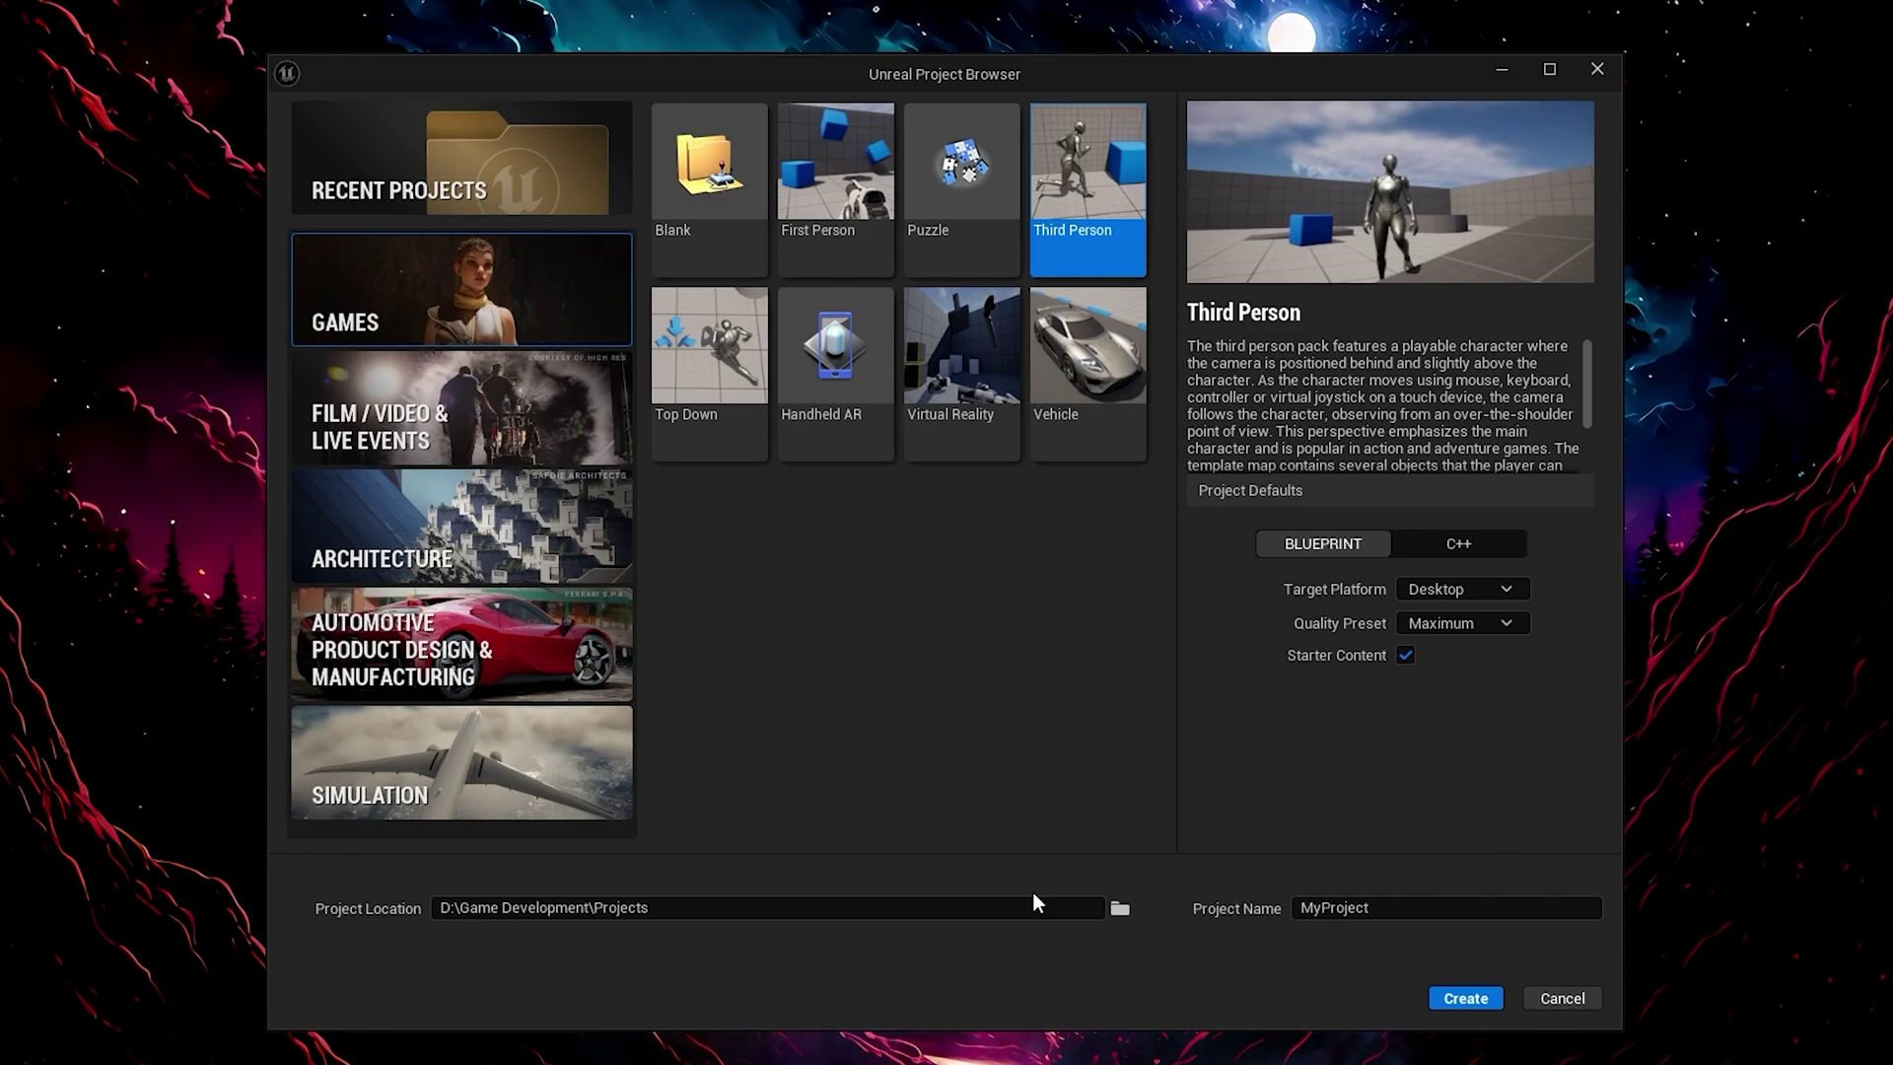
pyautogui.click(1121, 908)
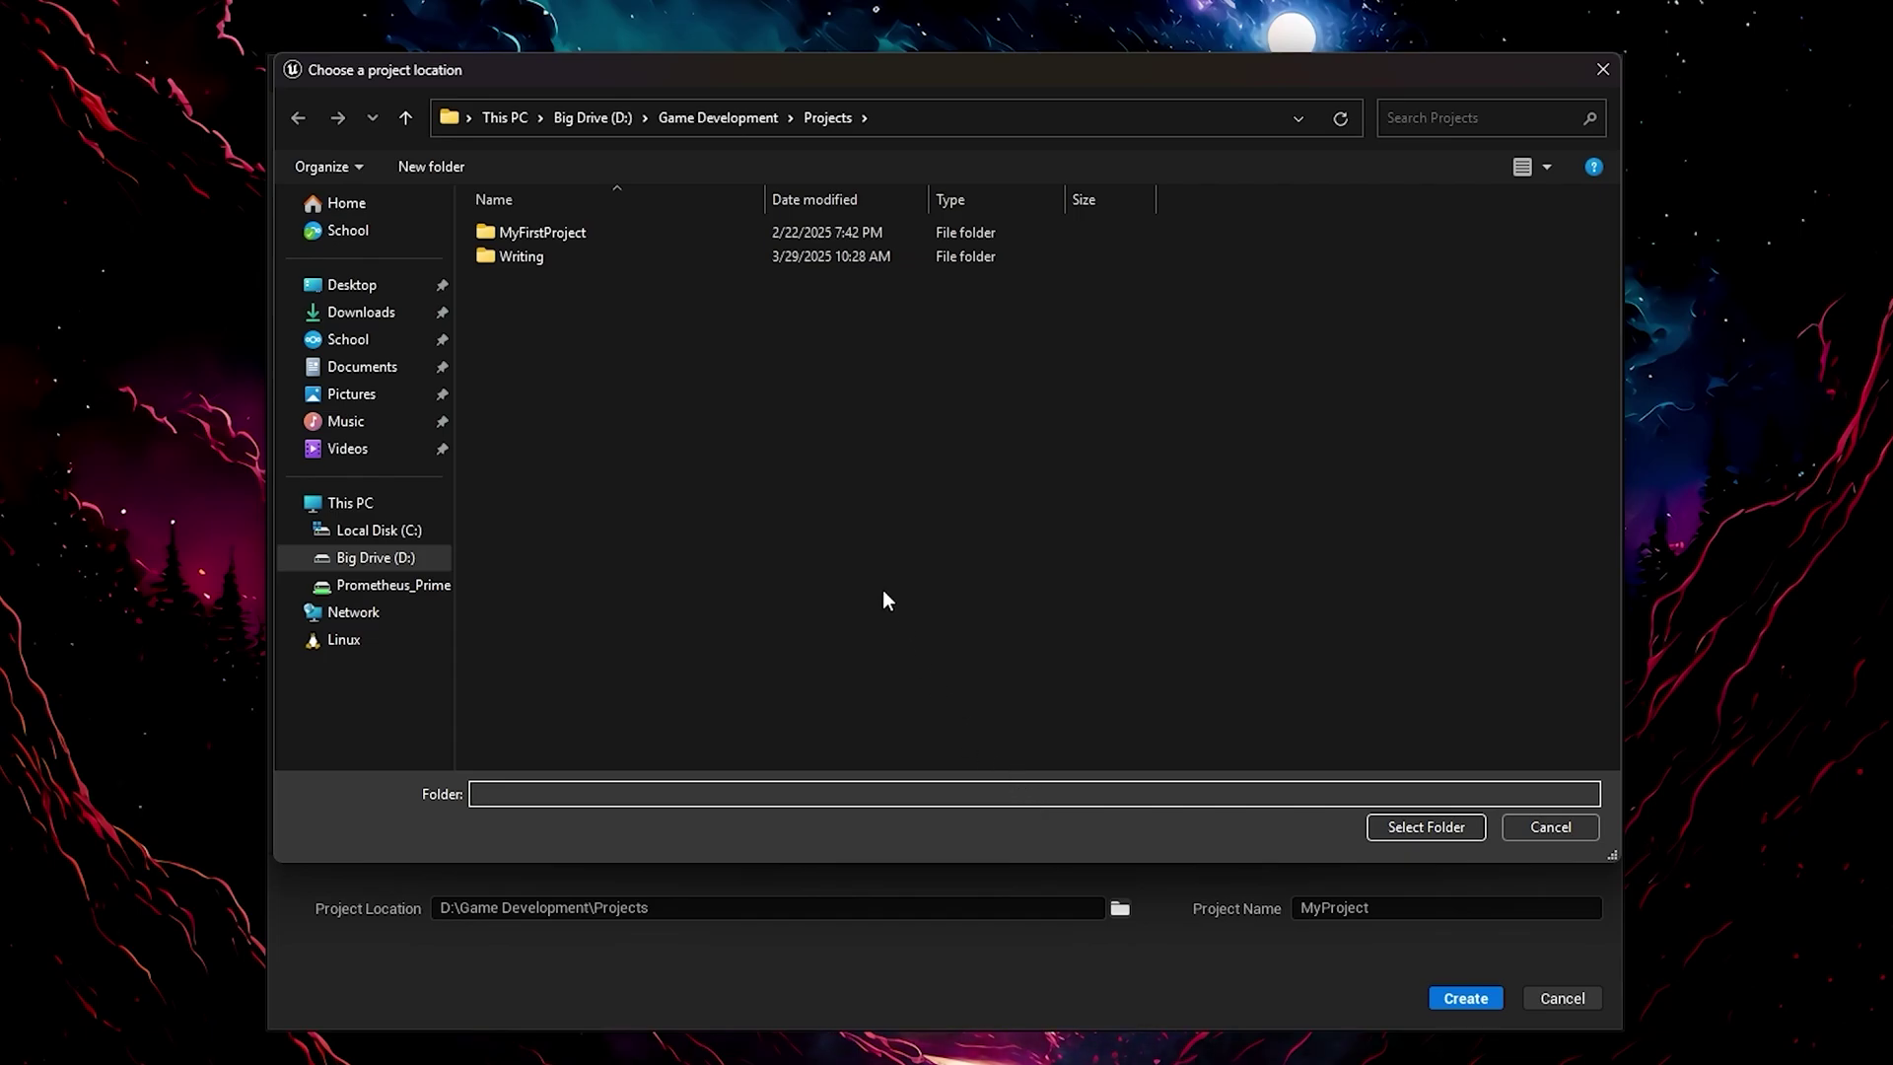
pyautogui.click(690, 116)
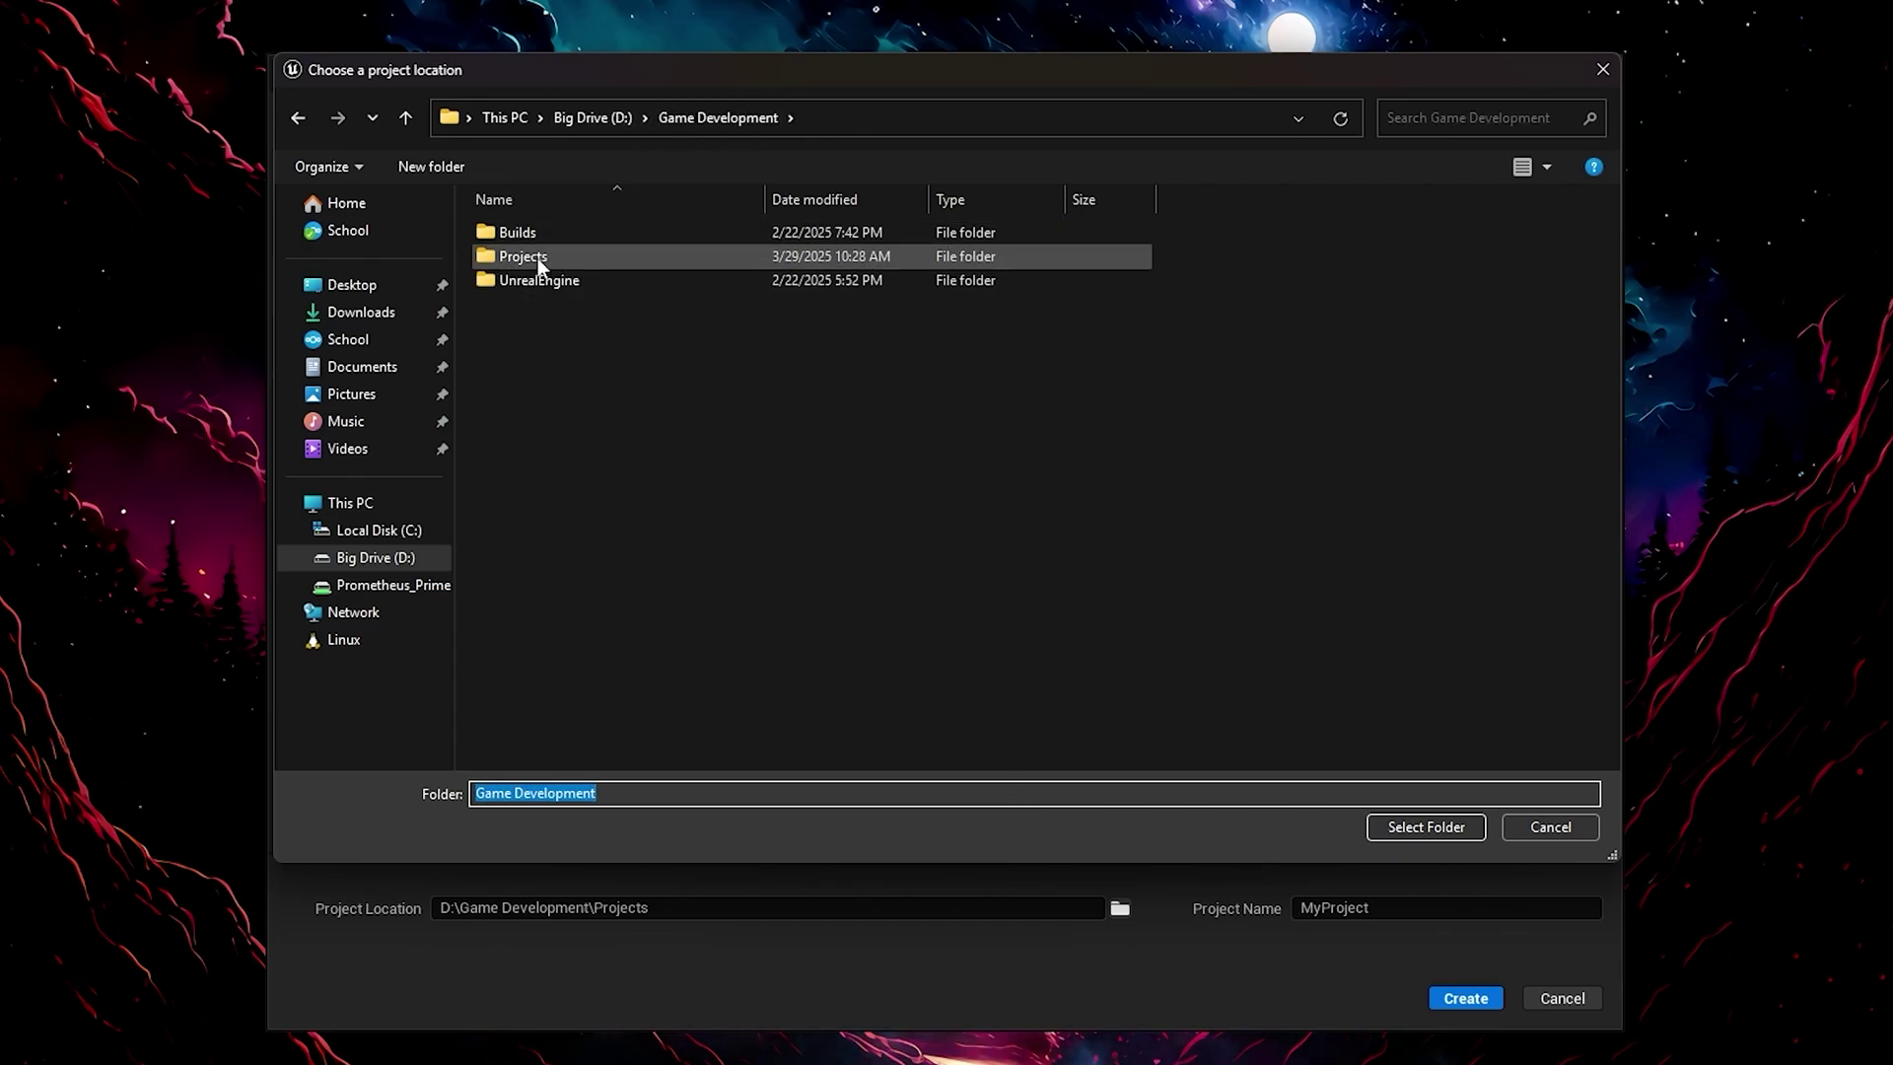
pyautogui.doubleClick(538, 261)
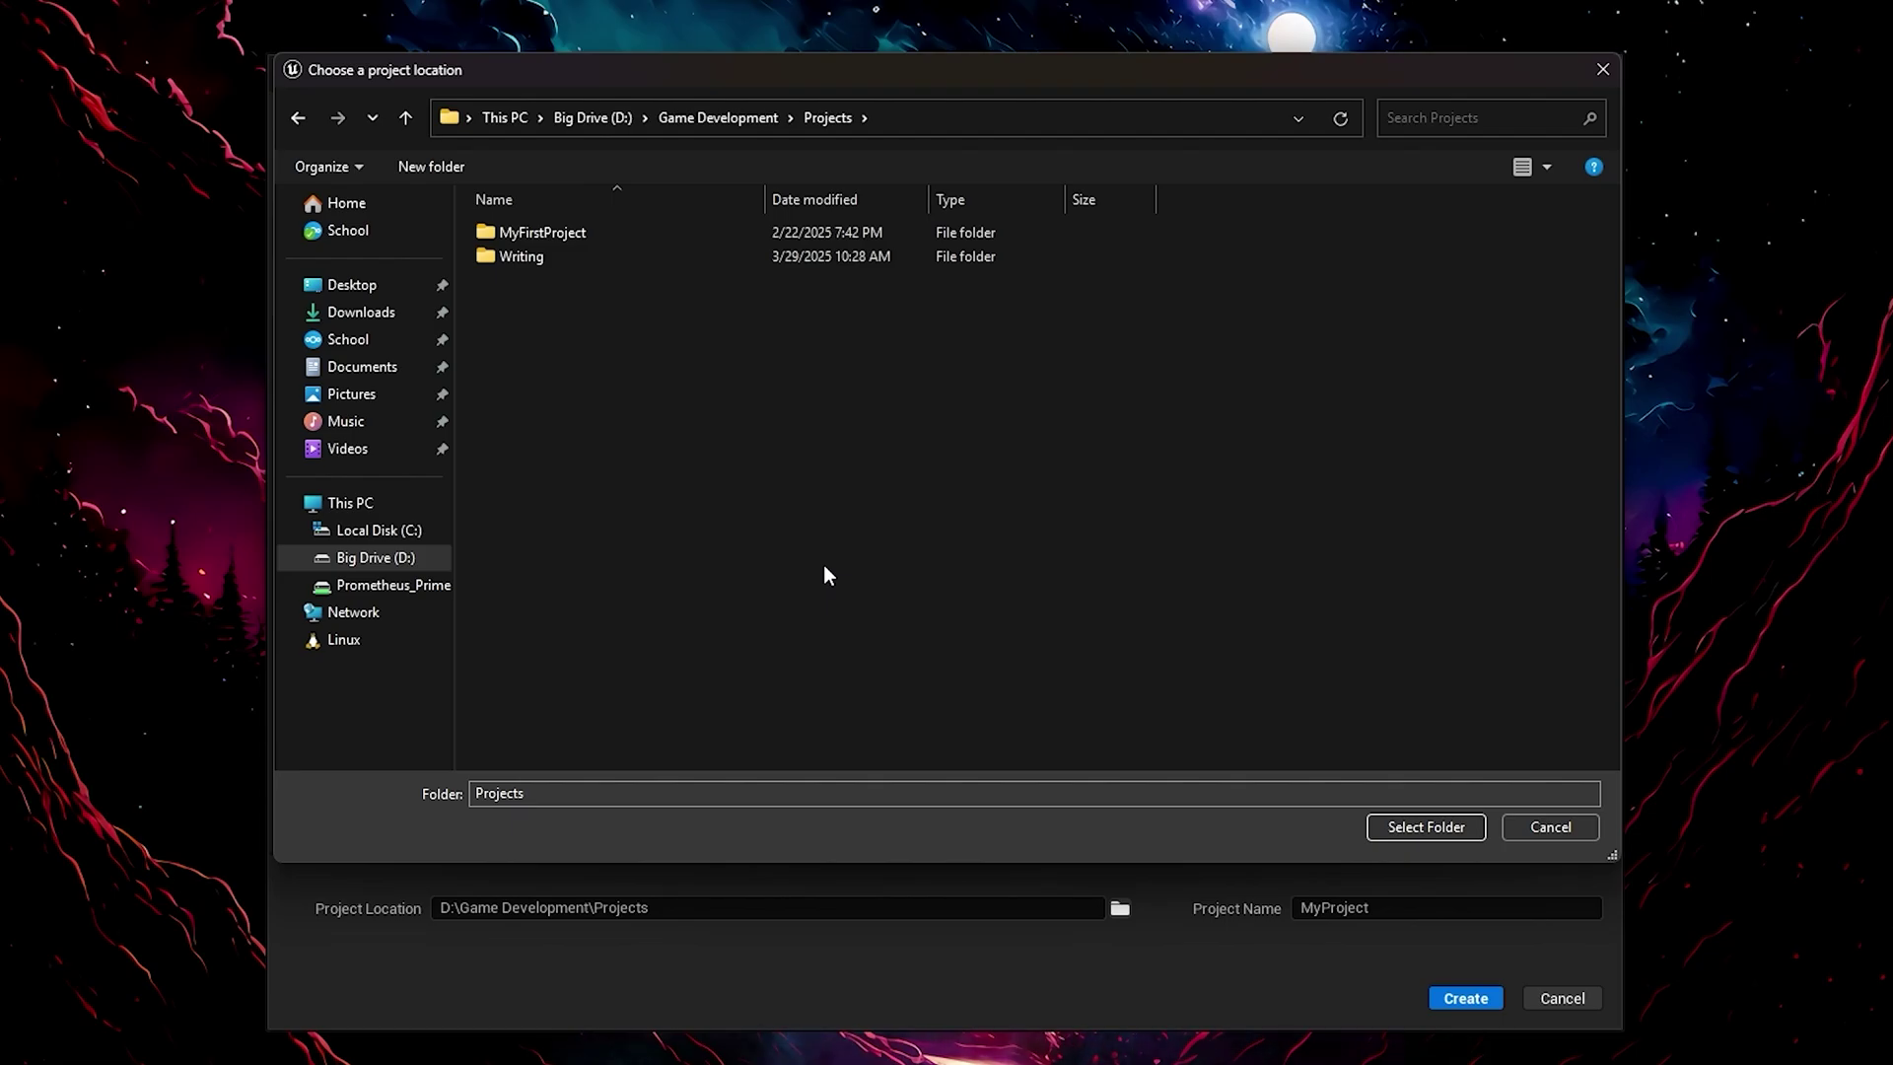
pyautogui.click(1426, 829)
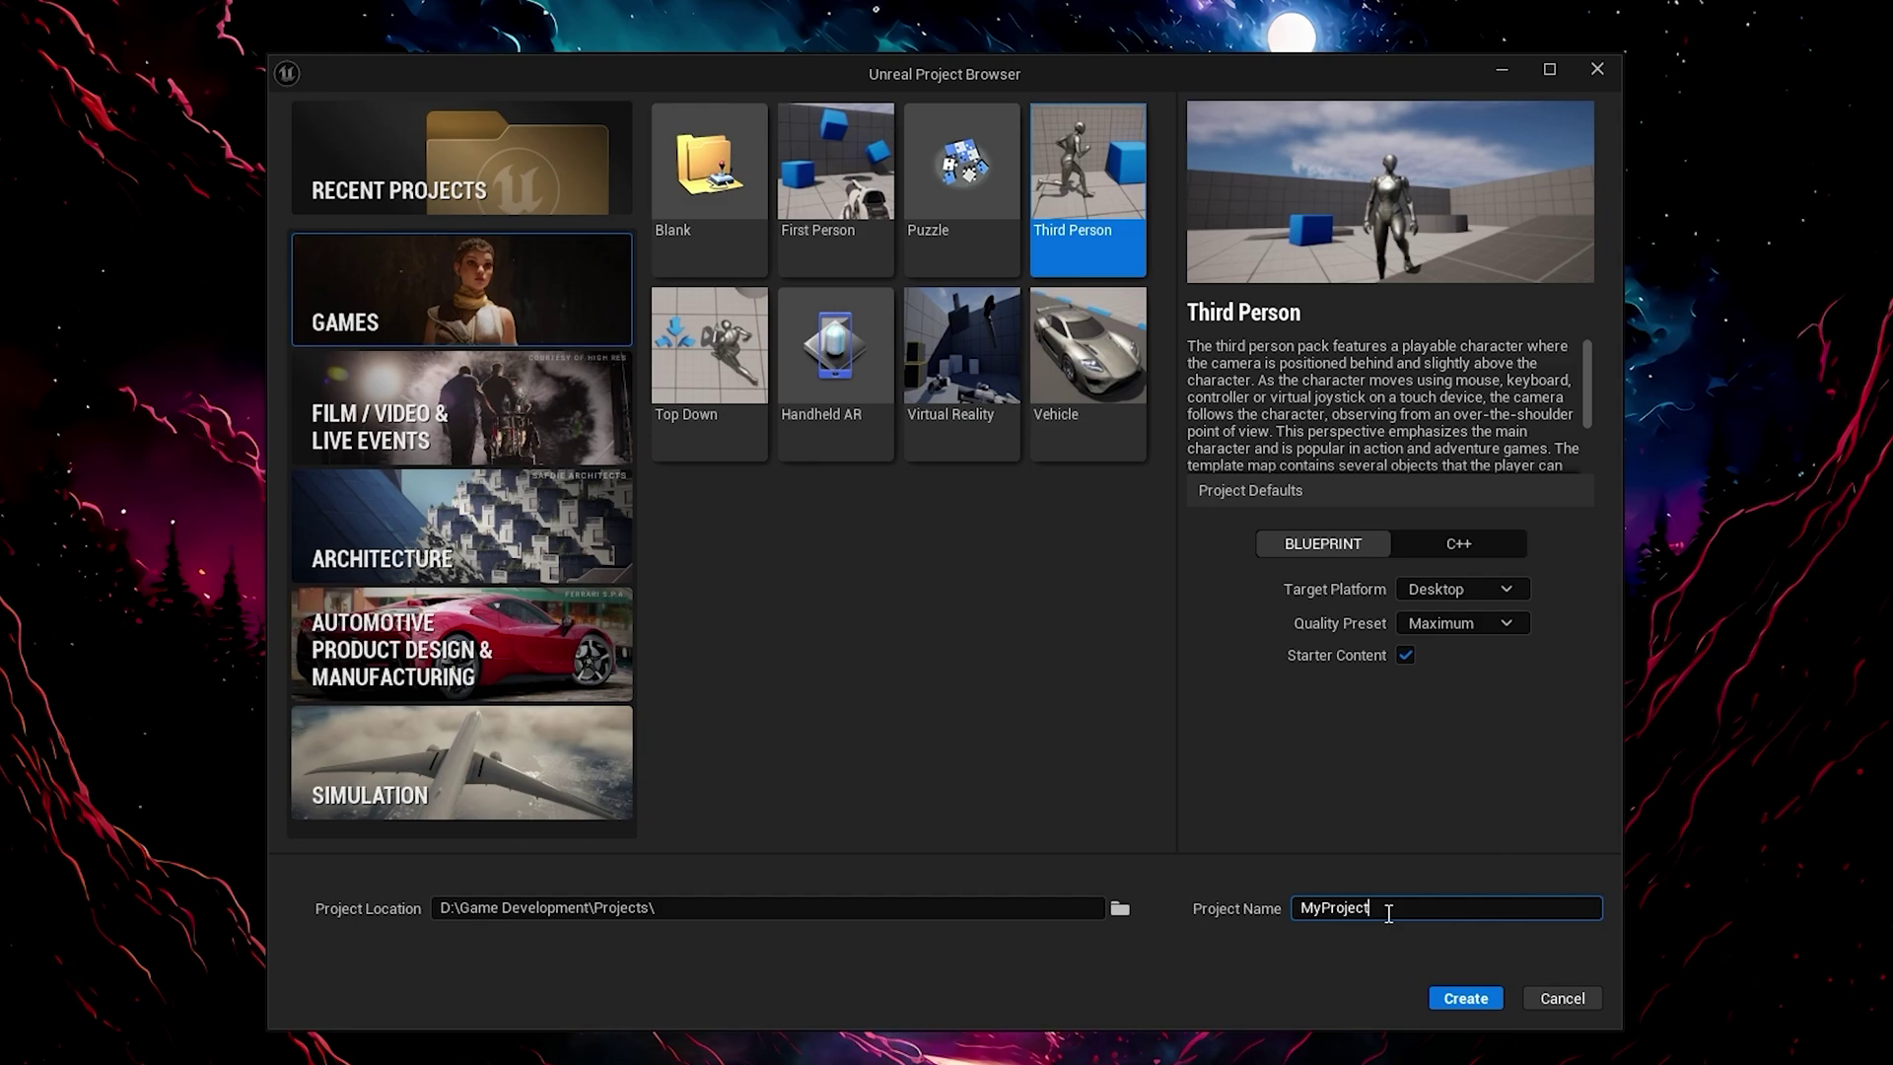
pyautogui.hotkey('ctrl', 'a')
pyautogui.write('Tutorial')
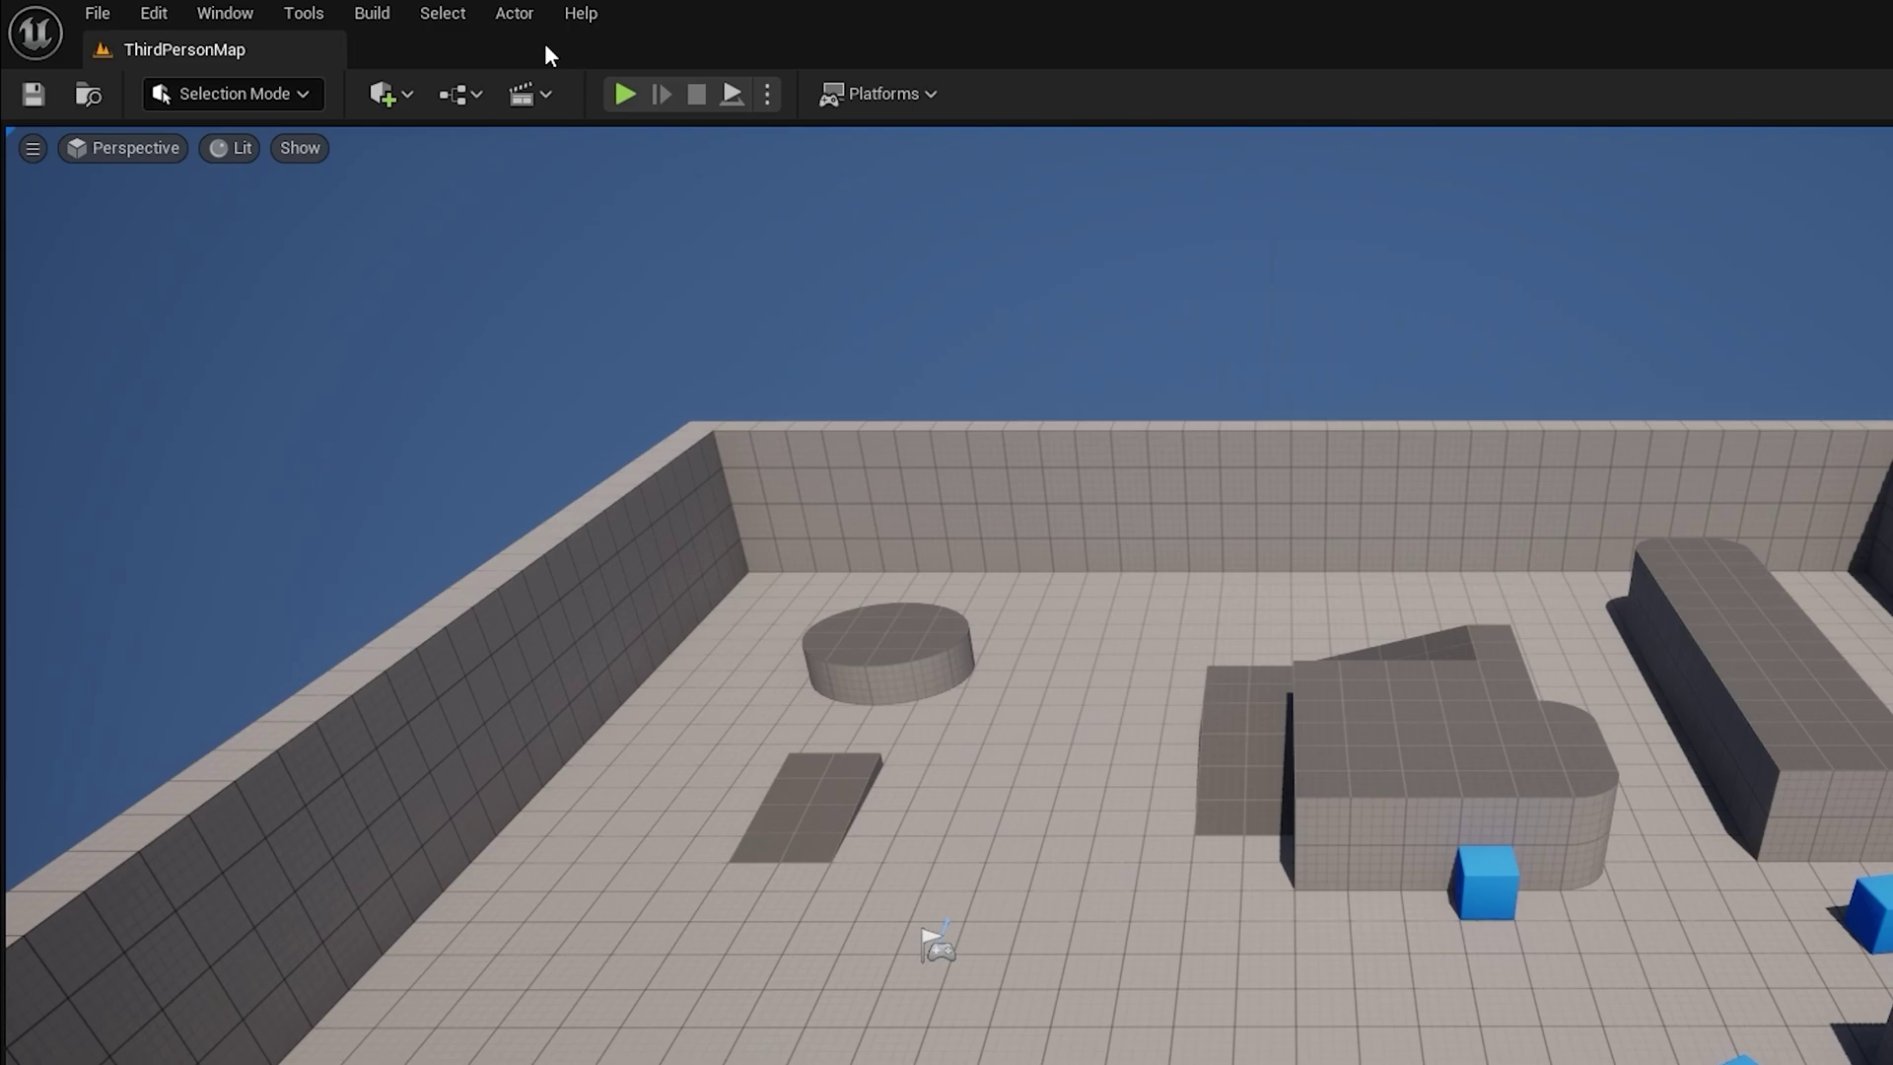
# - Look through the editor's main menus, editing modes, platform options and general editor settings
pyautogui.click(104, 14)
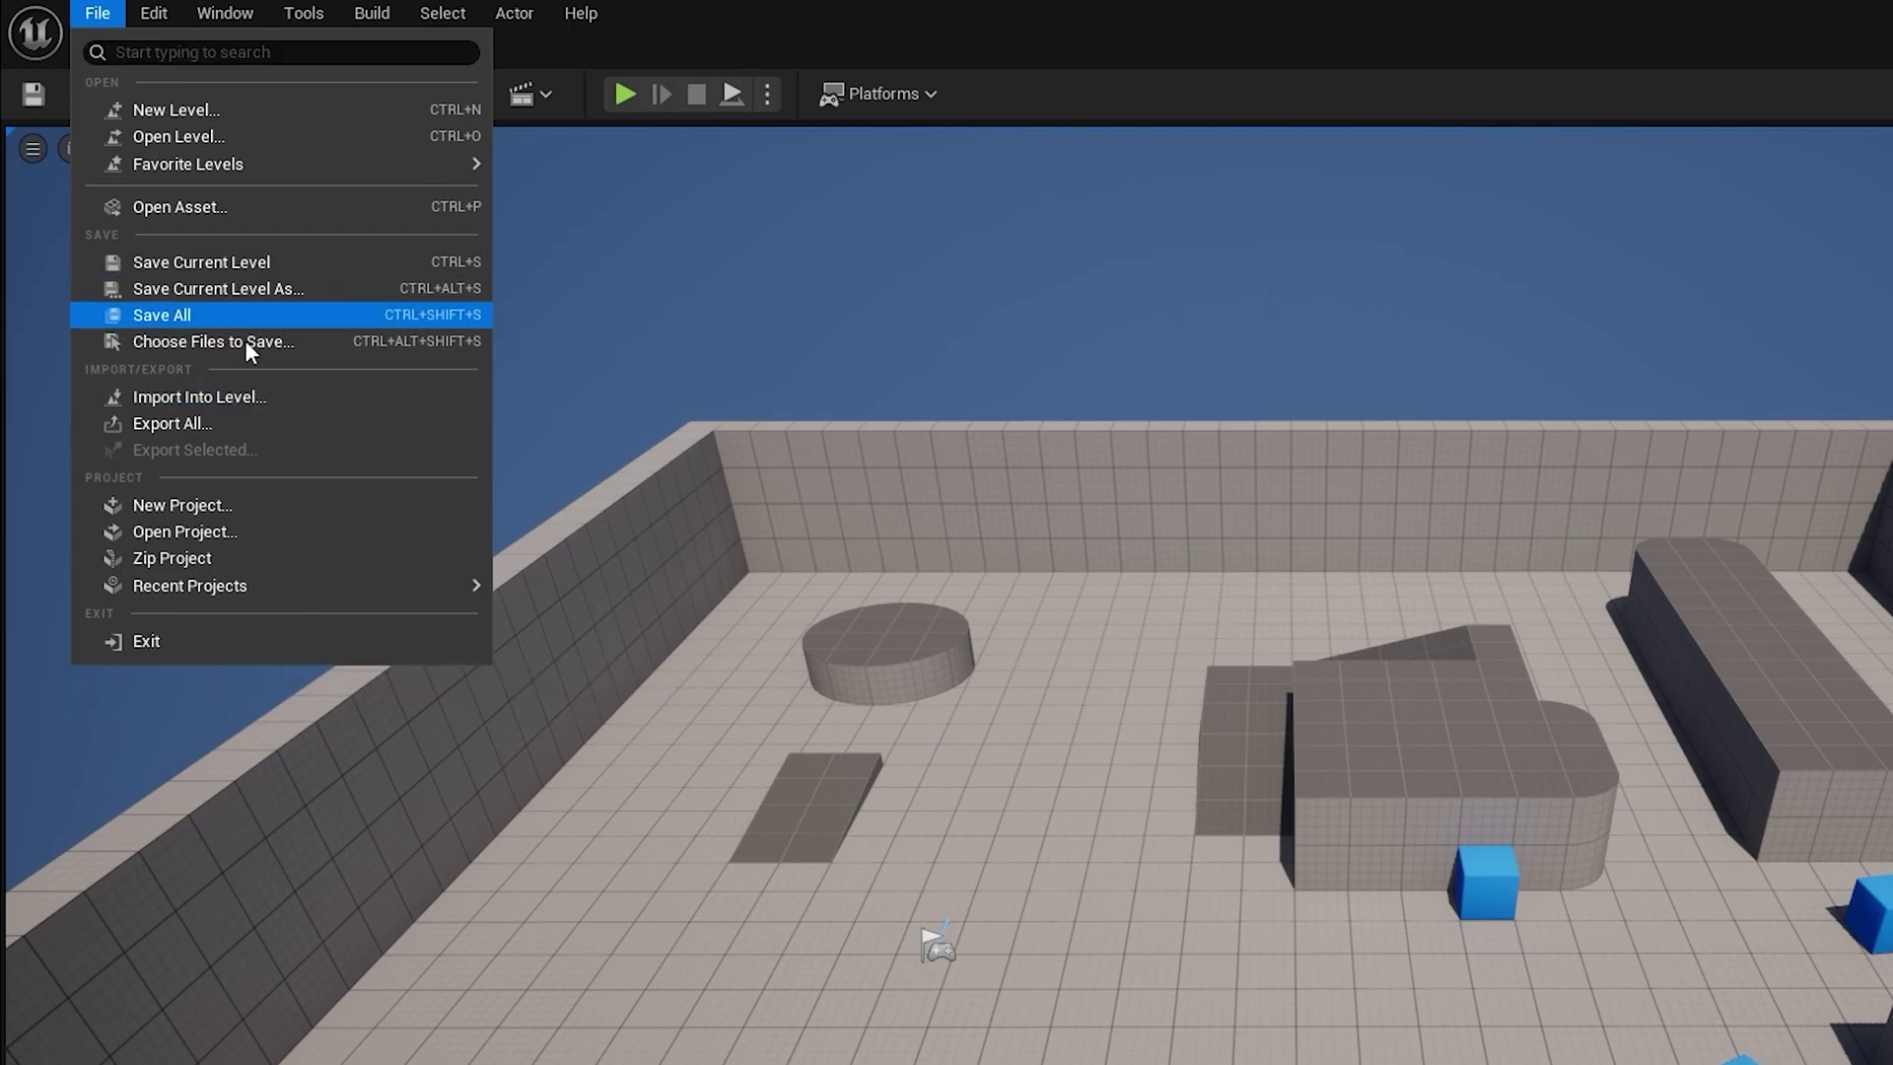
pyautogui.moveTo(611, 16)
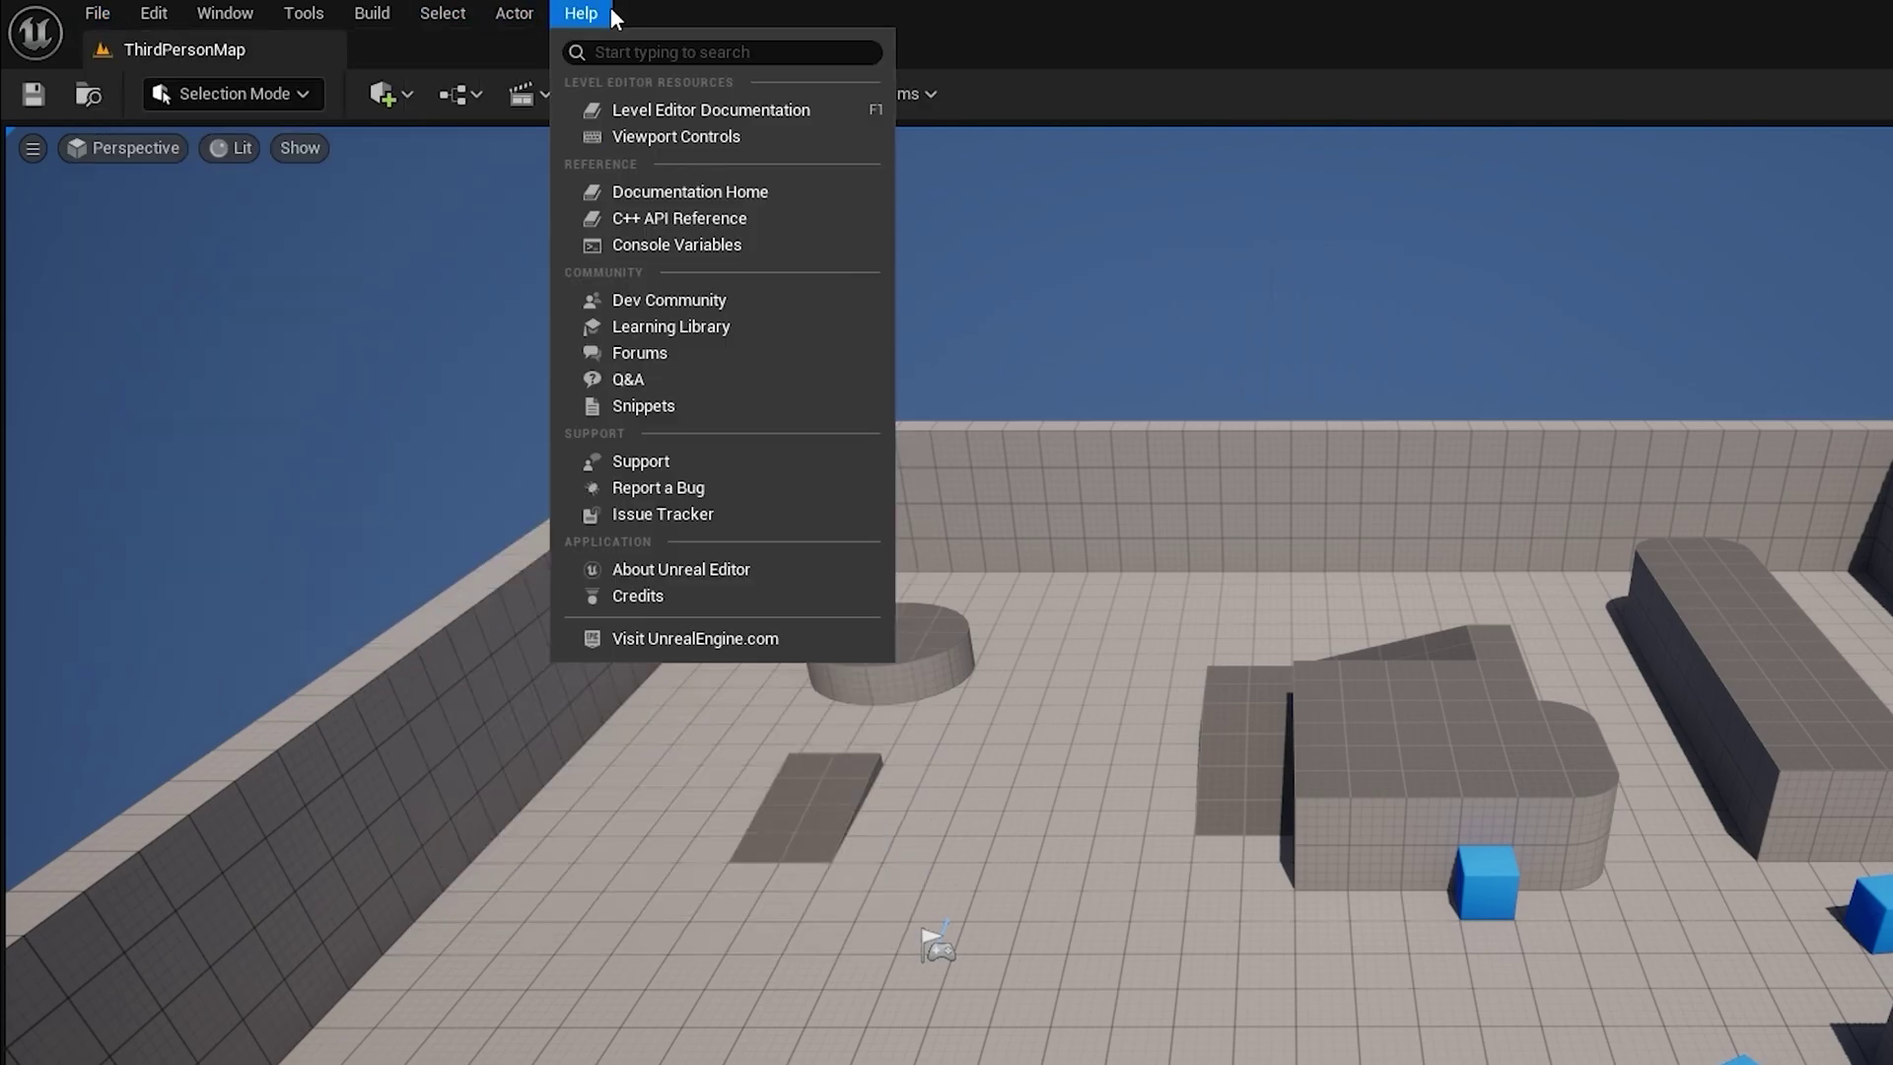
pyautogui.click(758, 20)
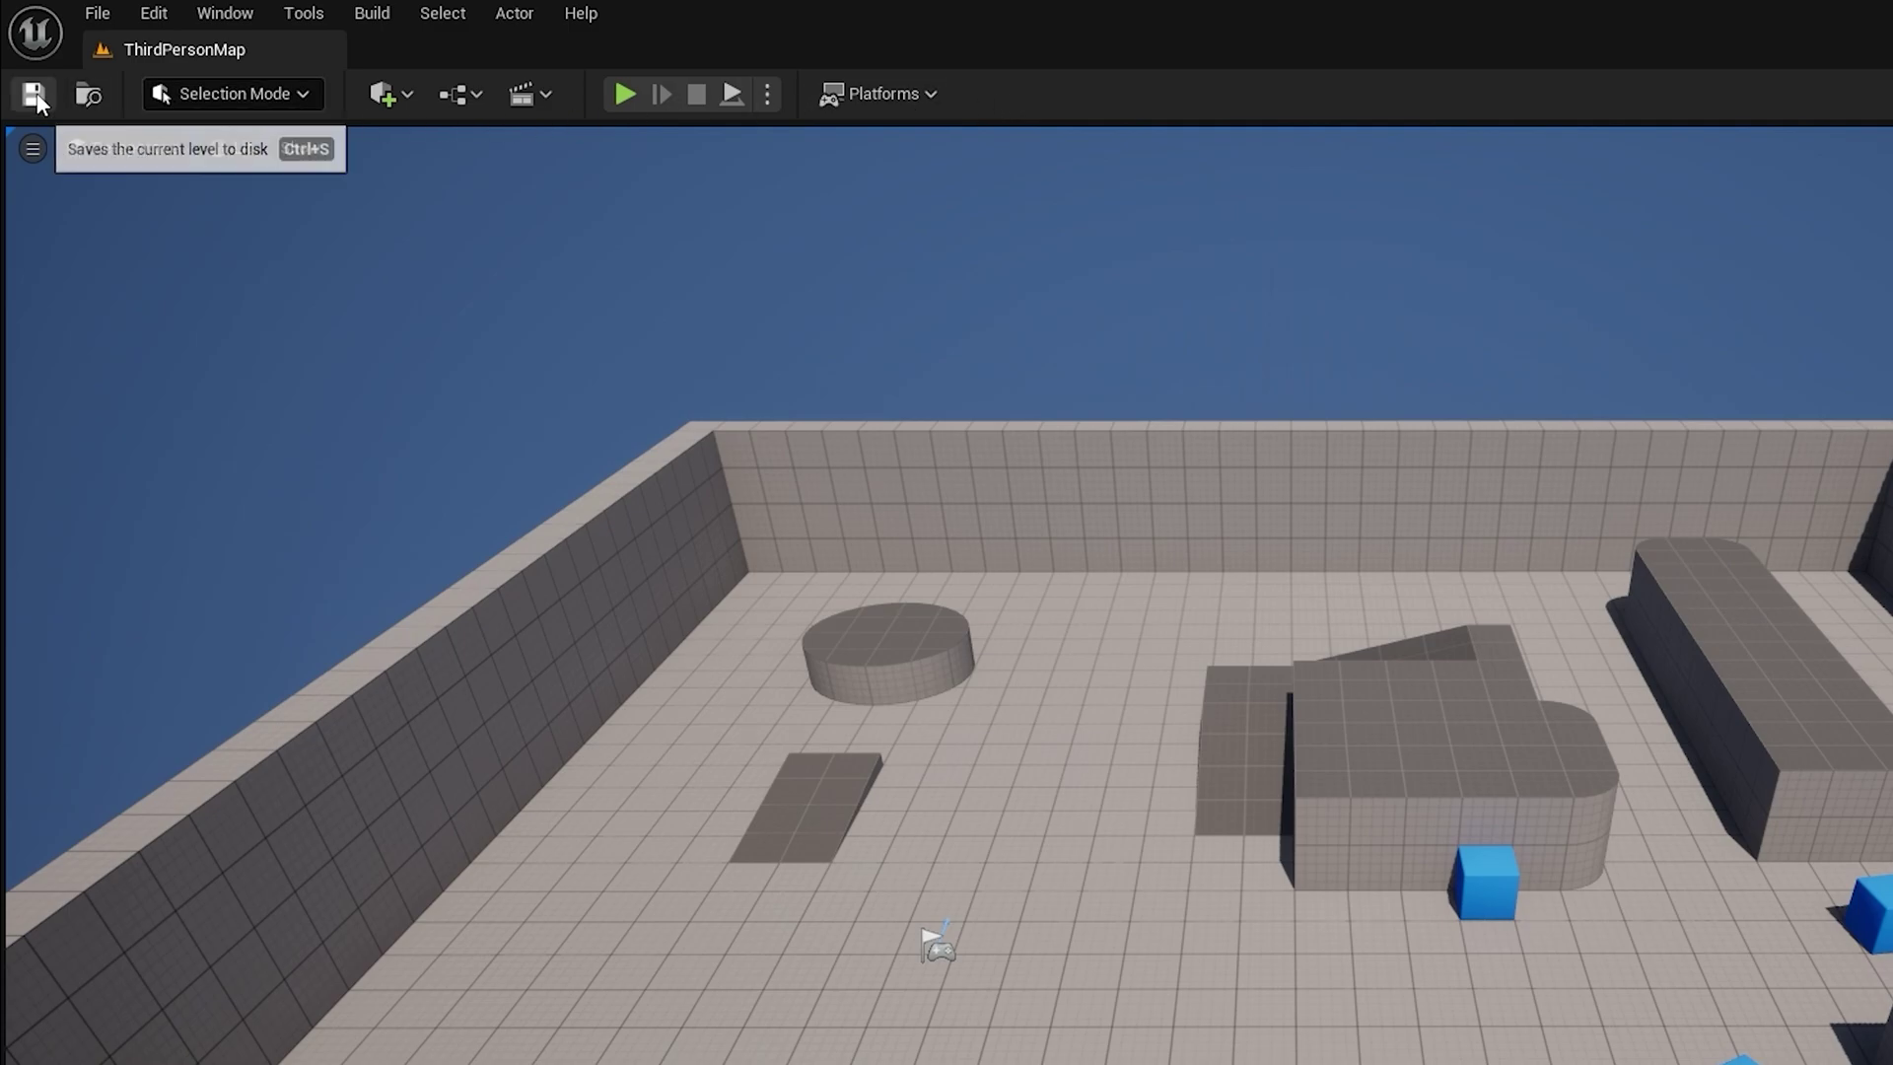
pyautogui.click(235, 93)
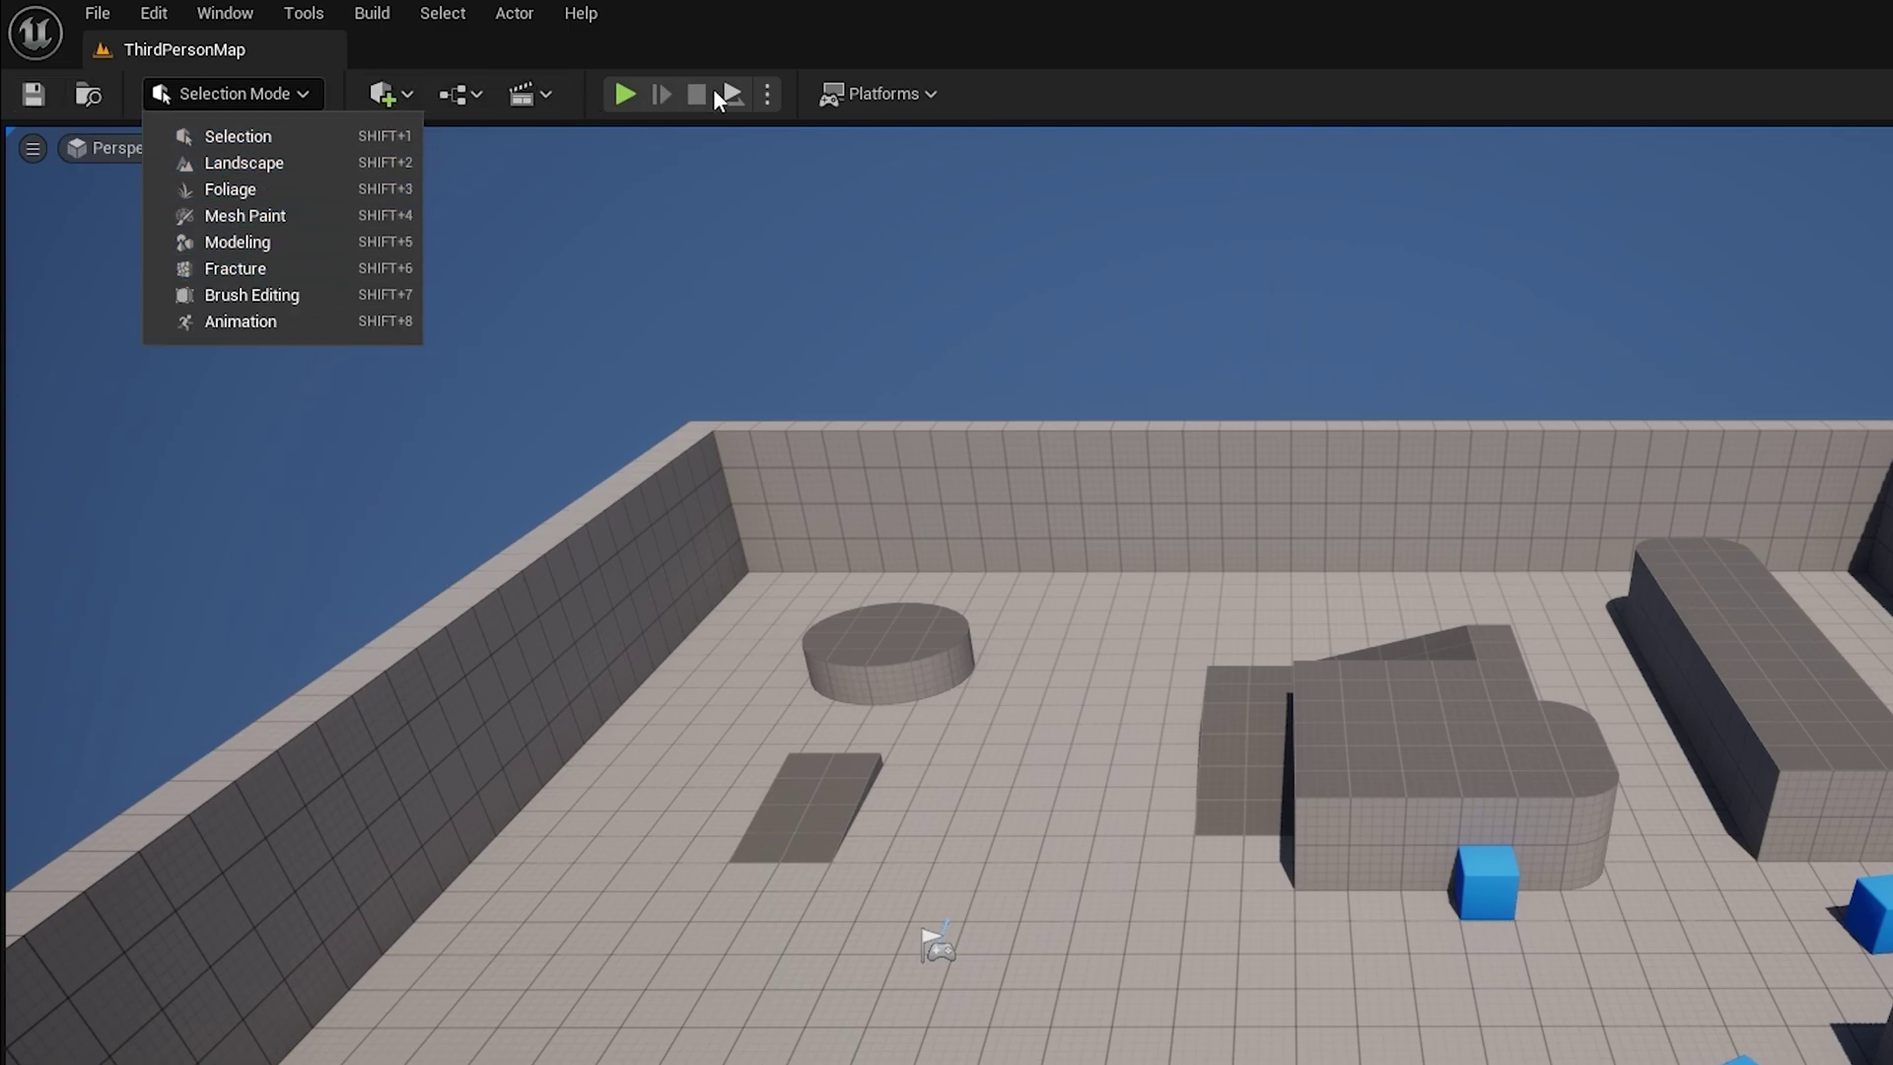
pyautogui.click(846, 92)
pyautogui.moveTo(989, 464)
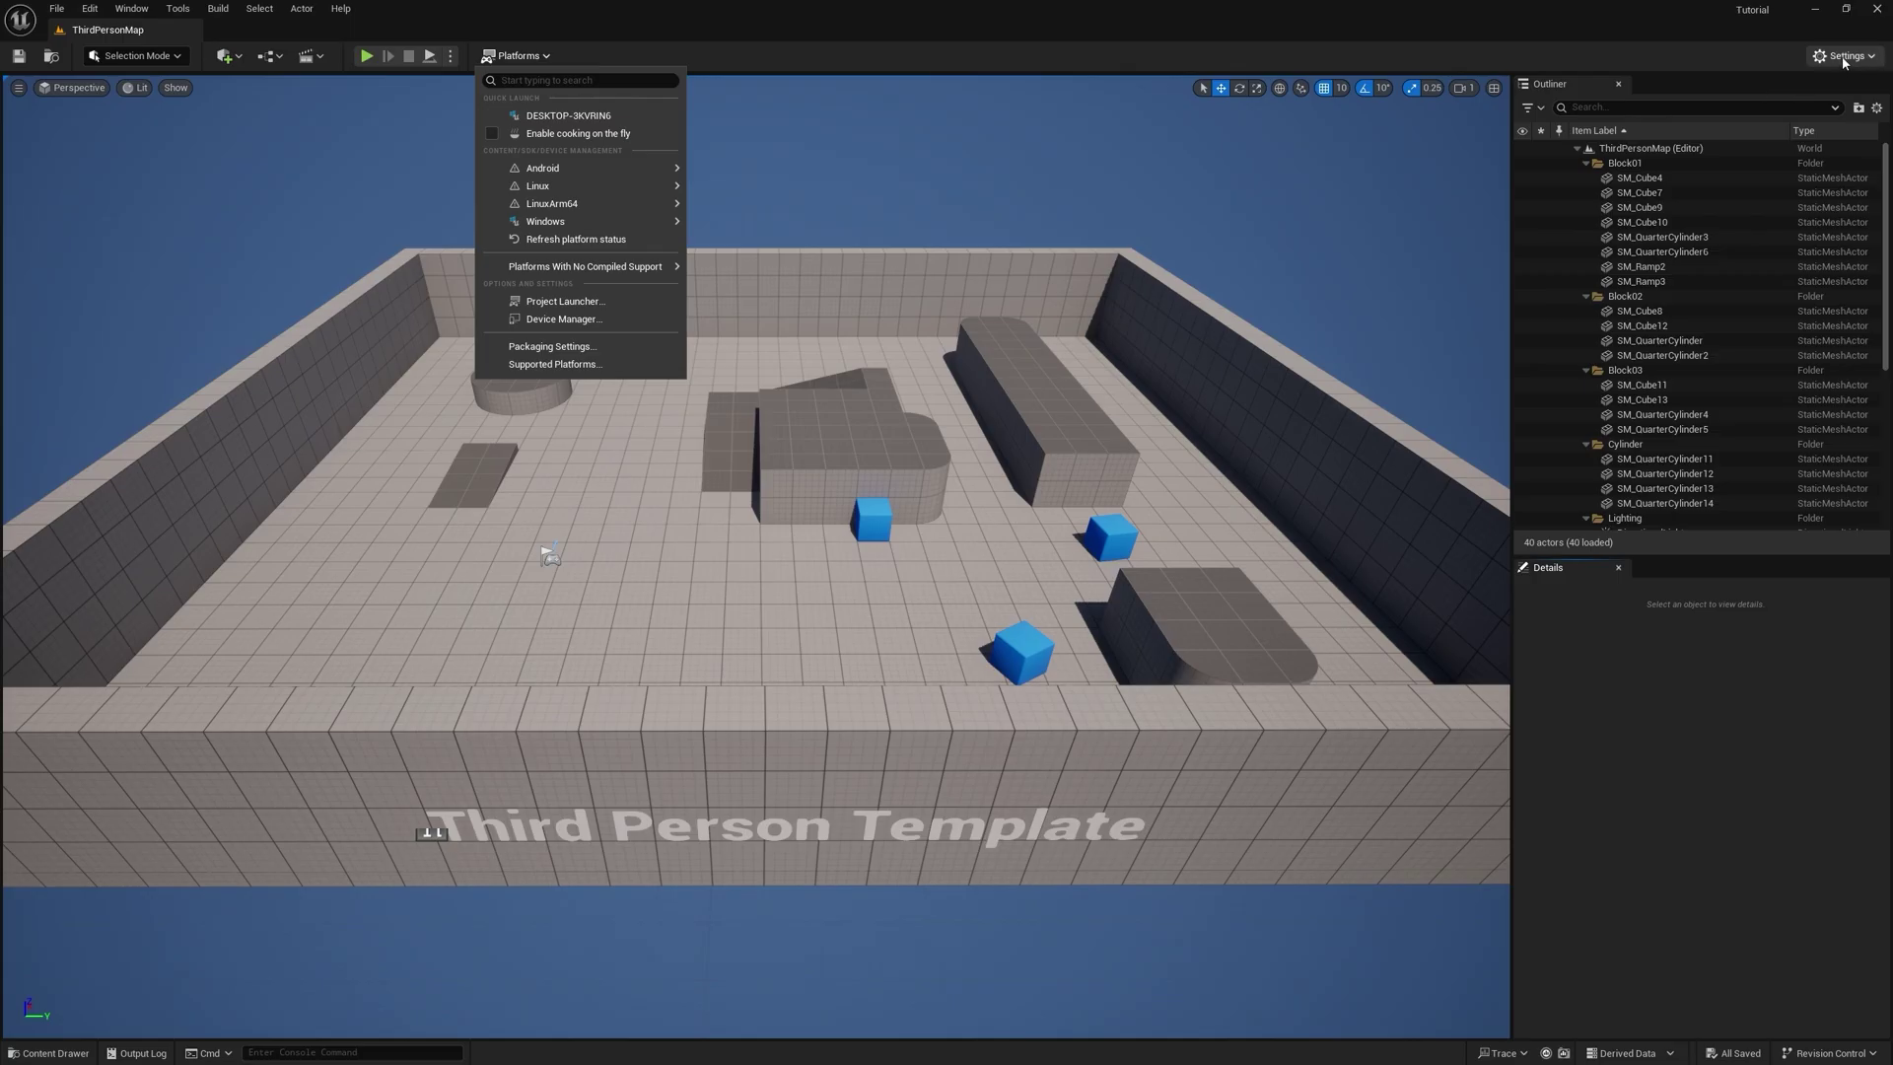
pyautogui.click(1844, 55)
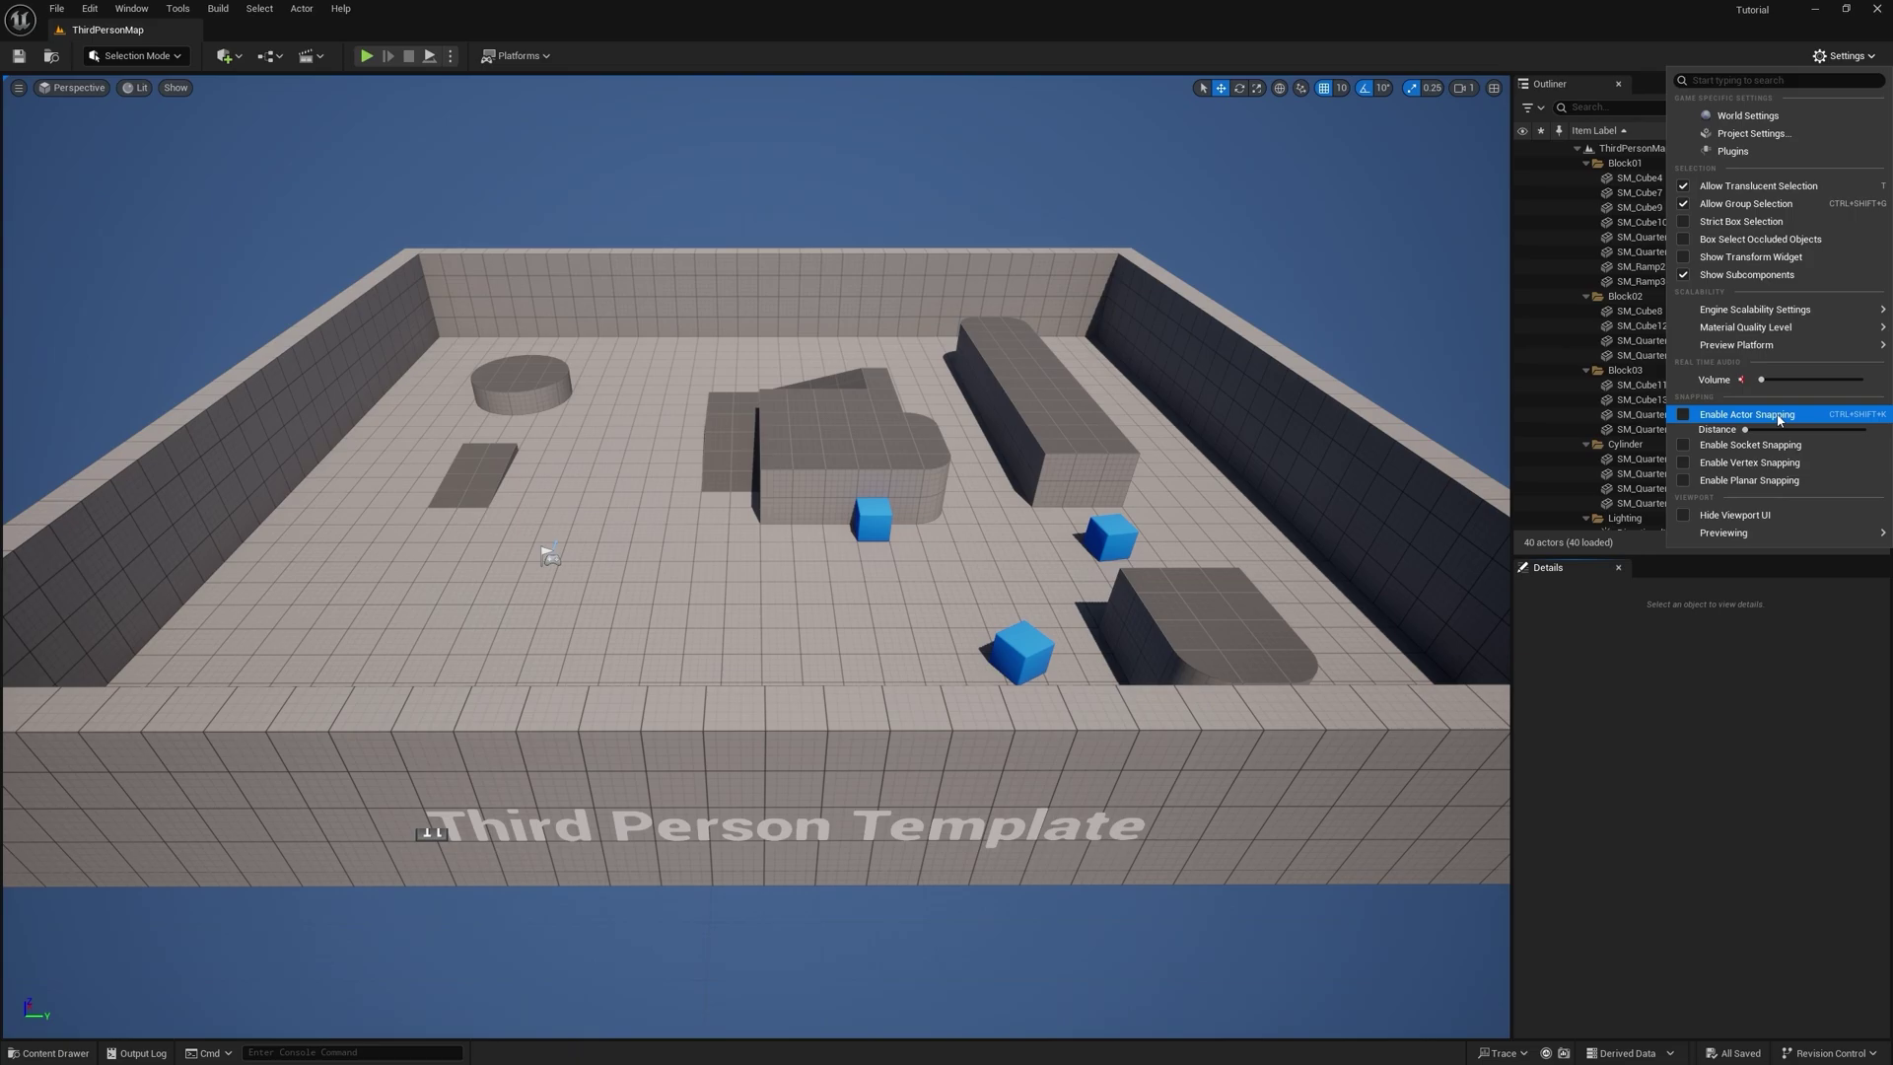
pyautogui.click(1679, 55)
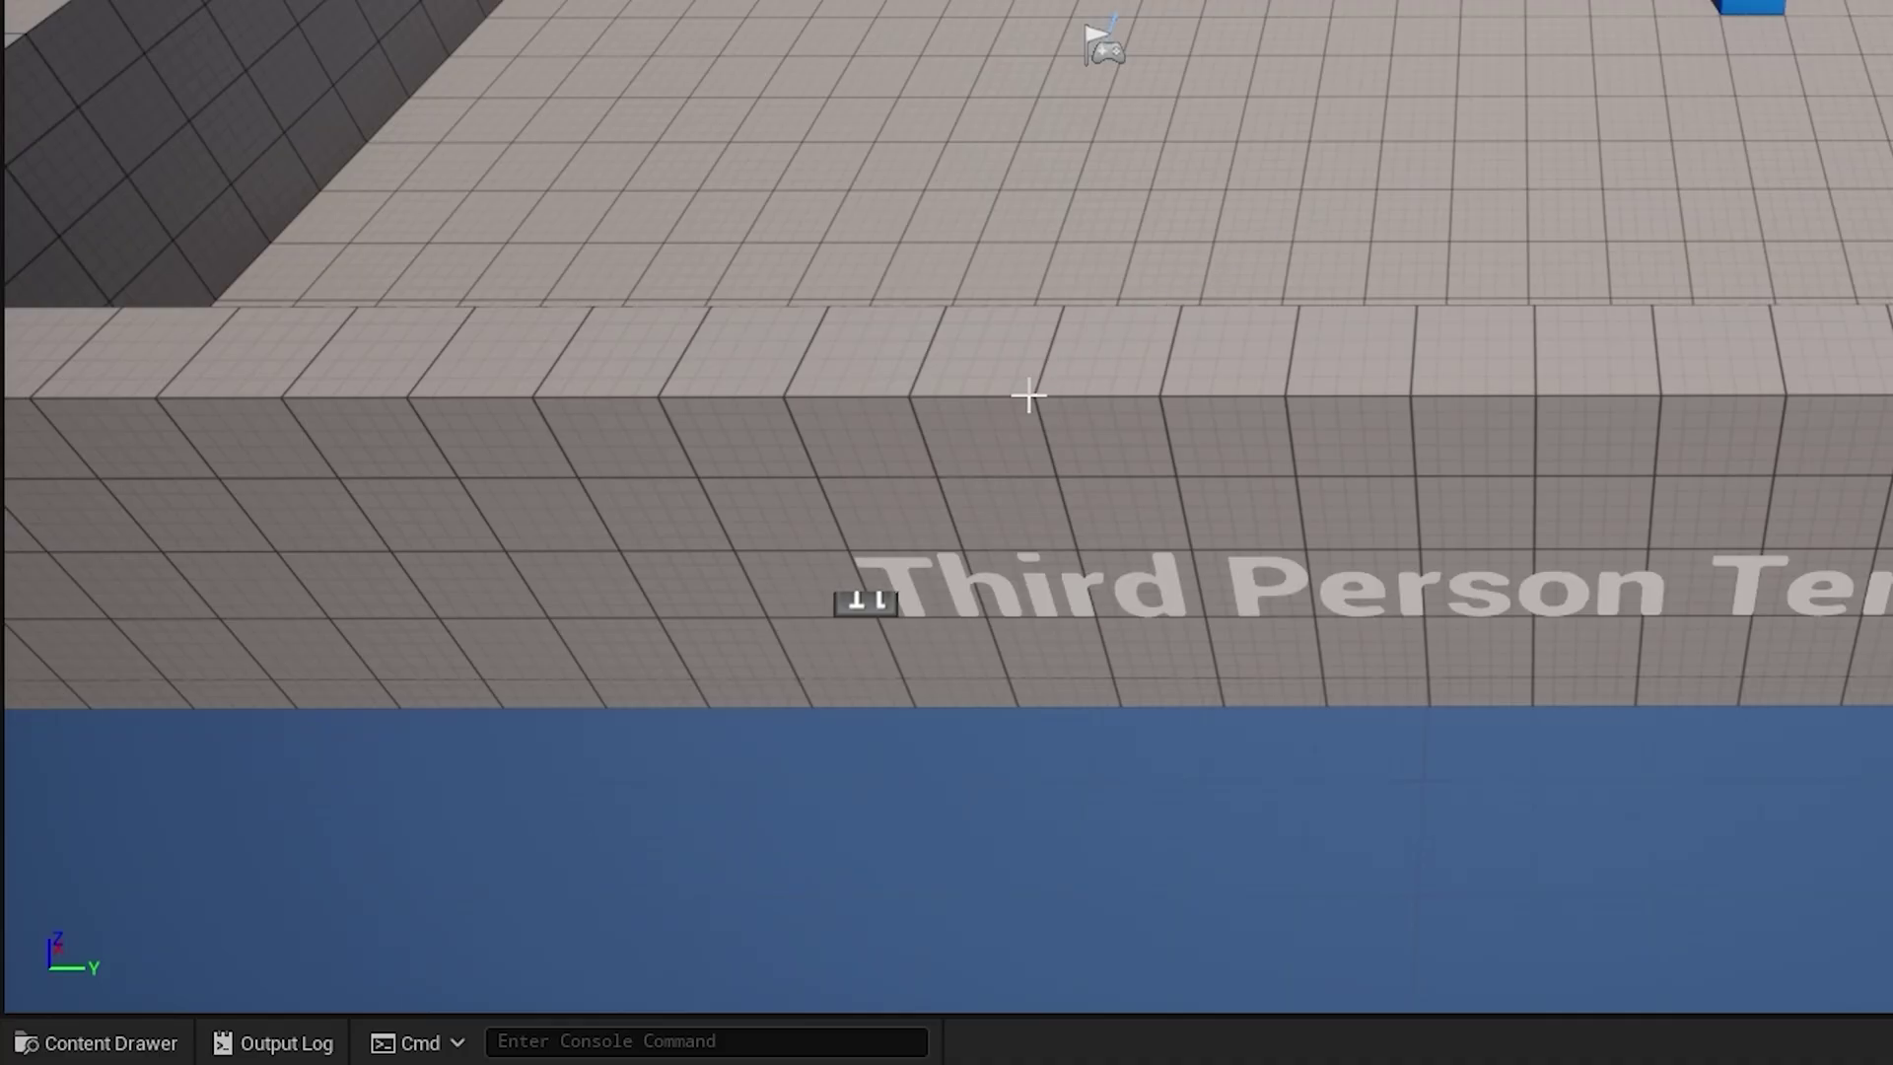
# - Examine the project's content folders and the Output Log, closing each one after viewing it
pyautogui.click(132, 1045)
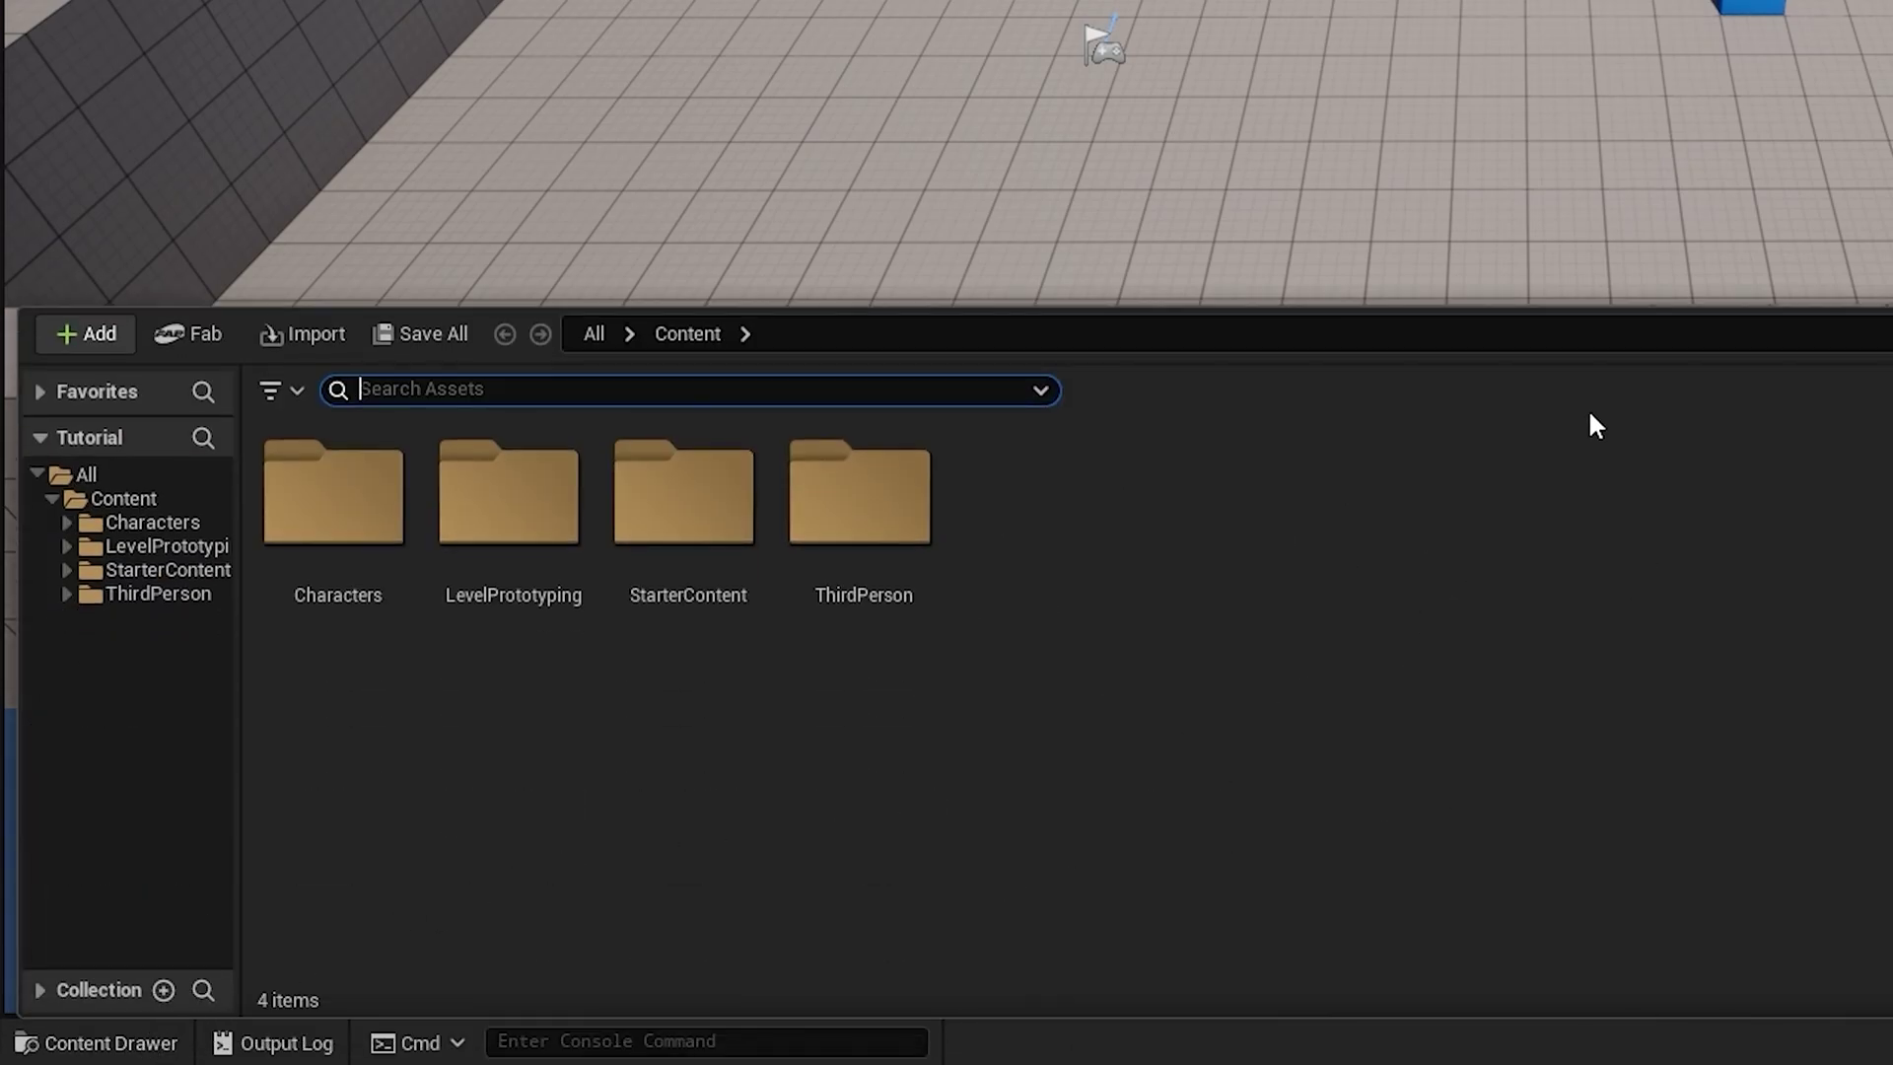
pyautogui.click(1694, 15)
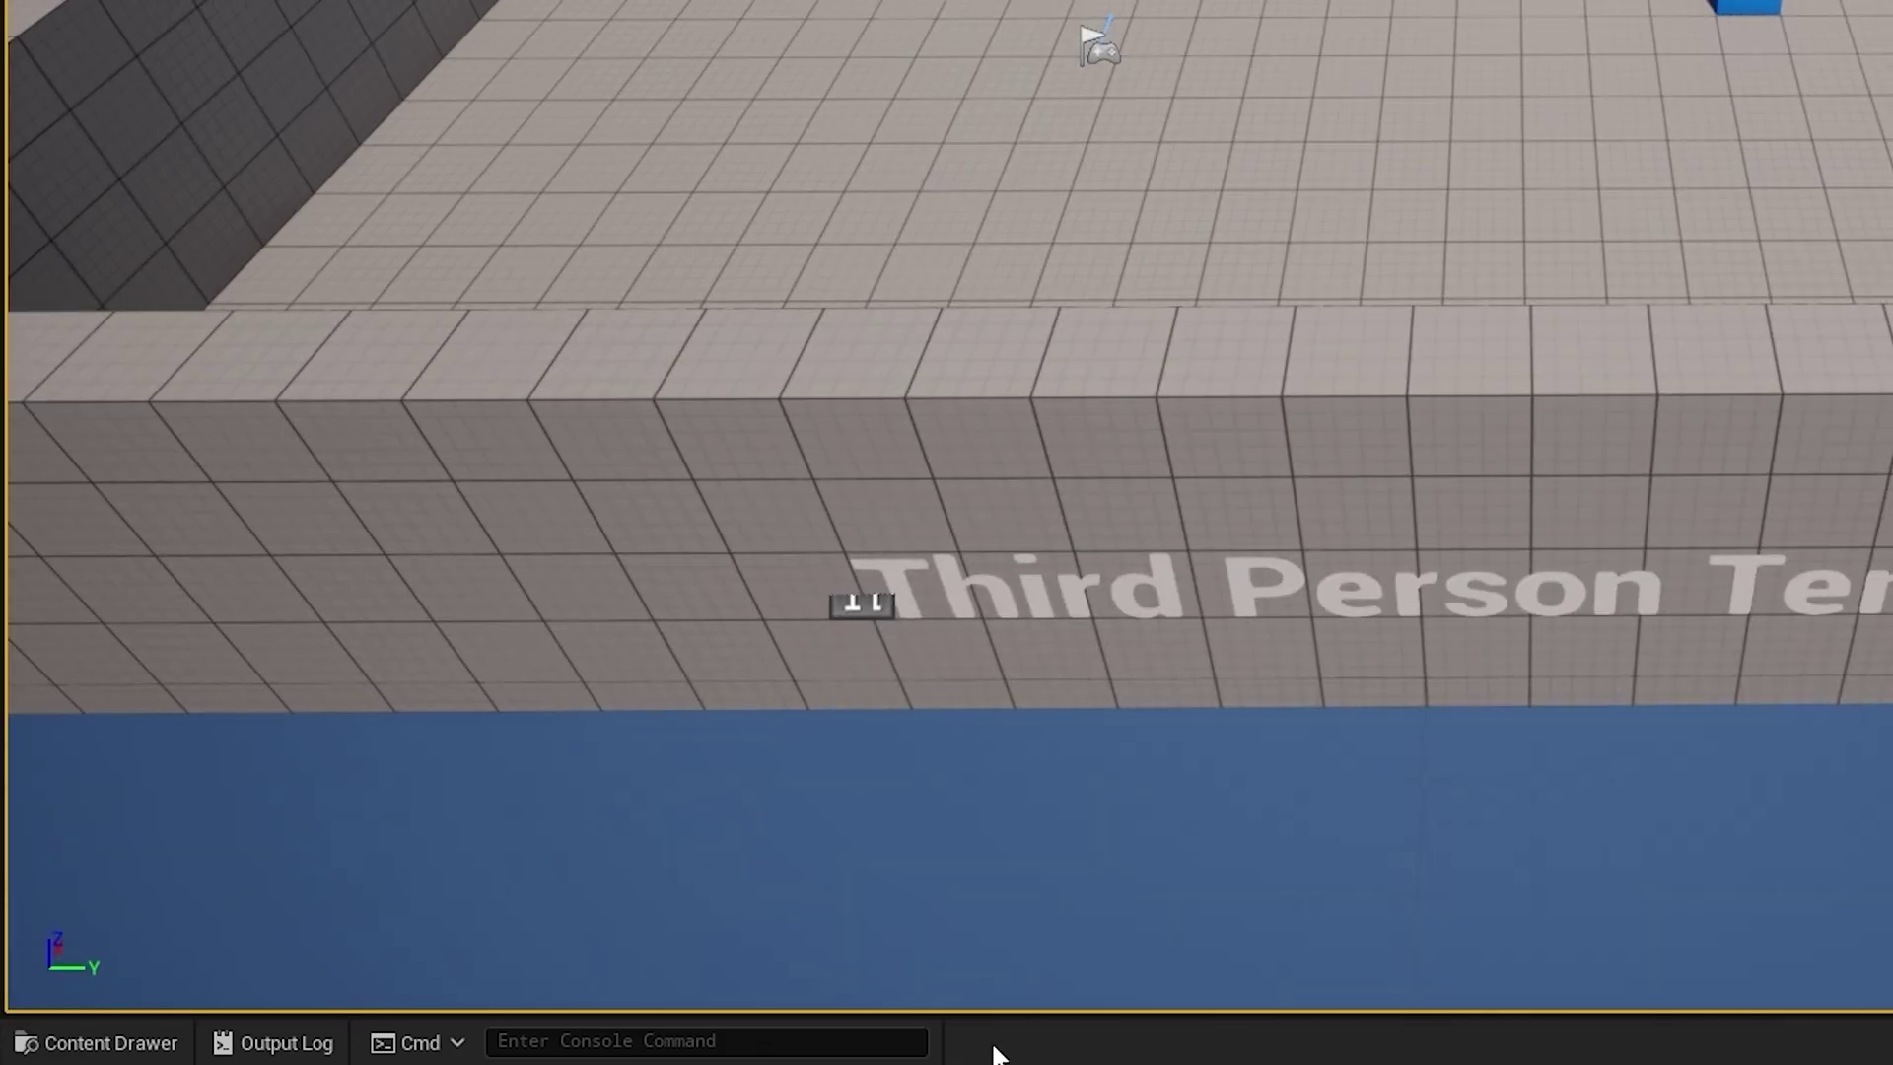
pyautogui.click(286, 1043)
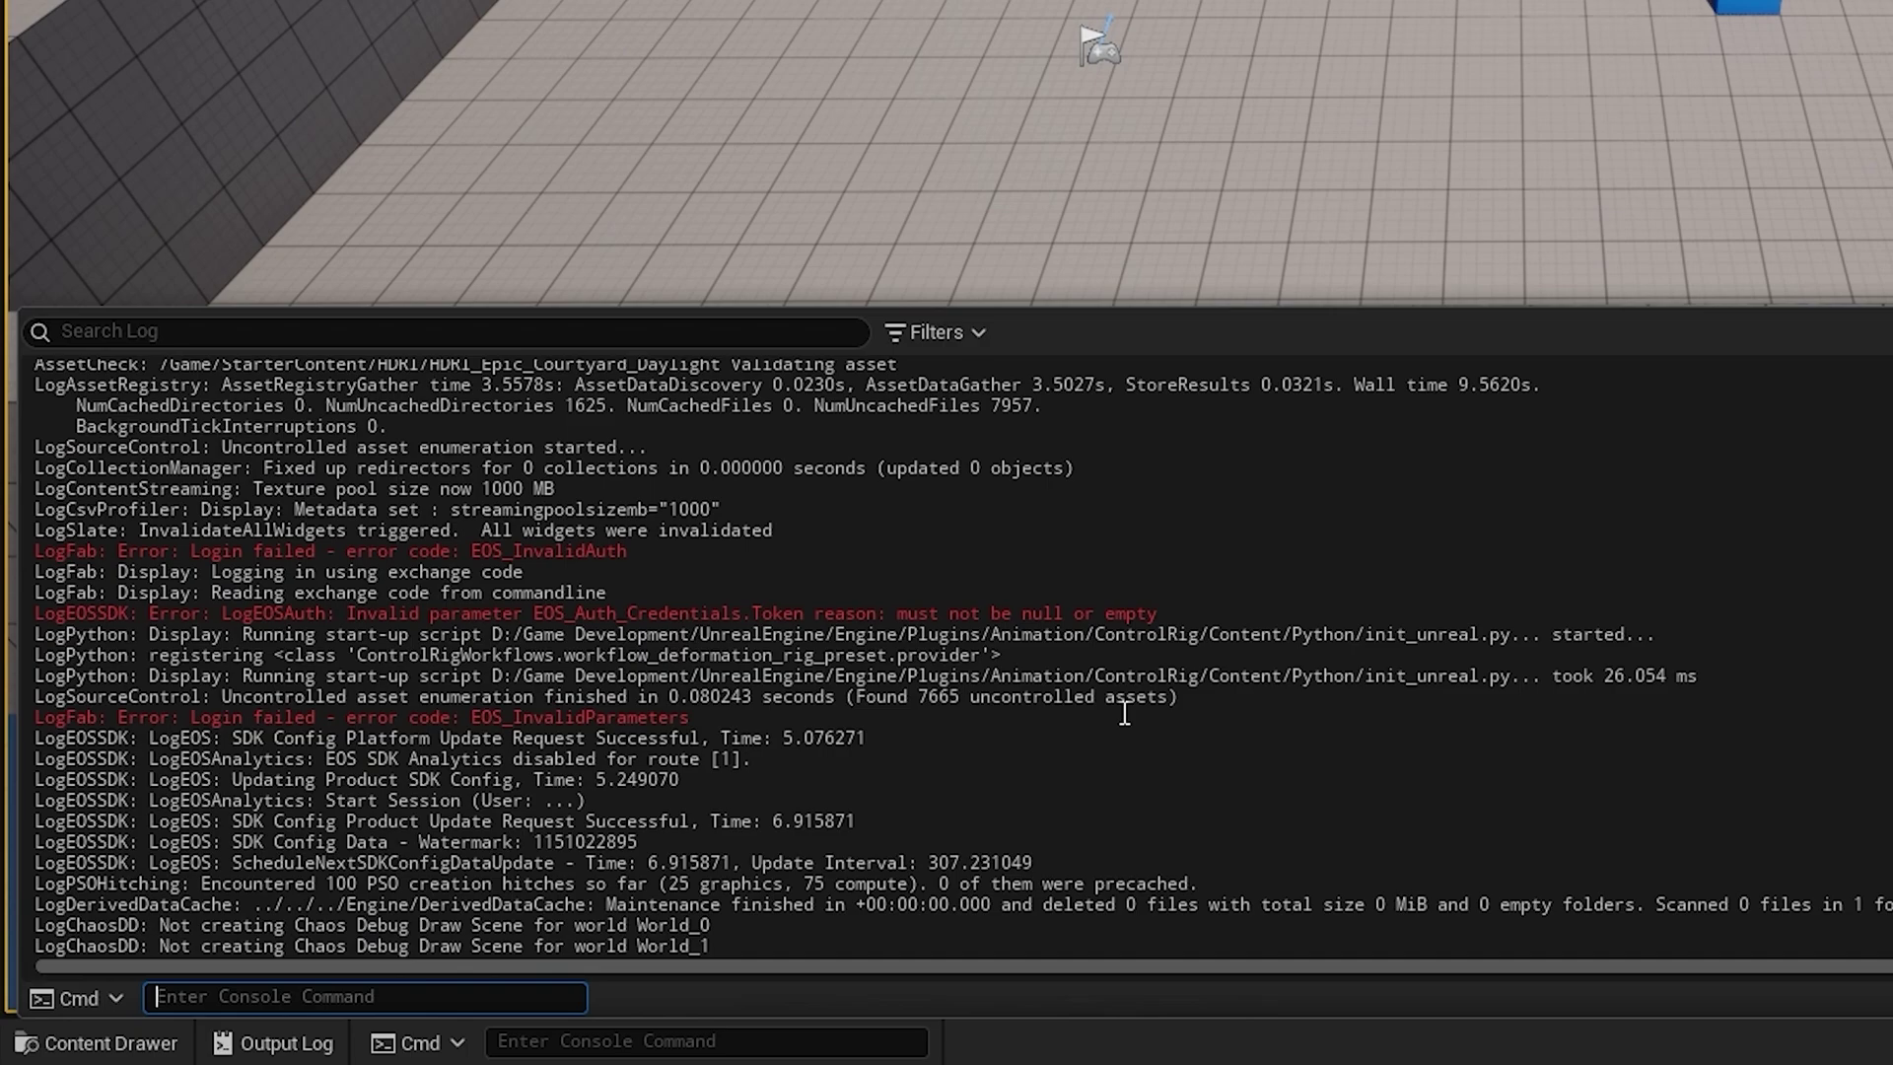
pyautogui.click(739, 1038)
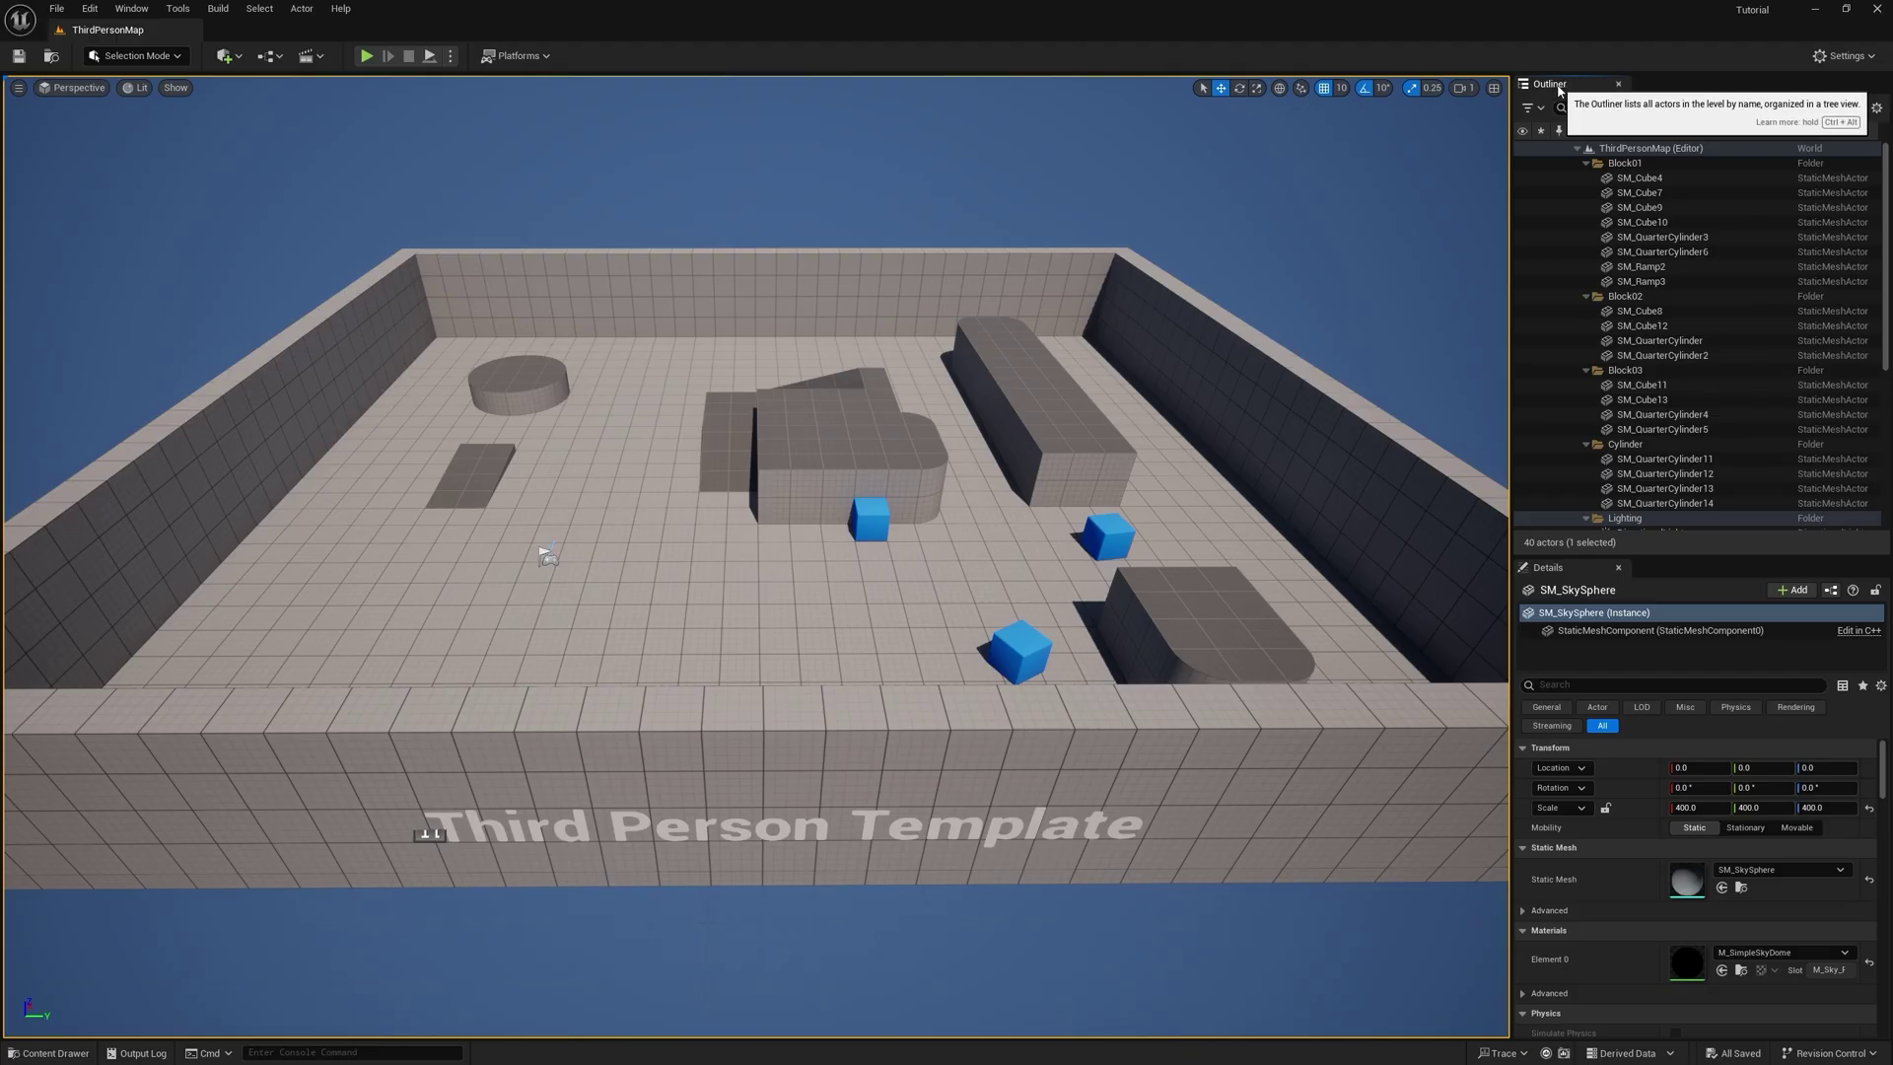
# - Dock the Outliner along the viewport's left side, and select the blue cube beside the central block to examine its properties
pyautogui.moveTo(1559, 90); pyautogui.dragTo(375, 236)
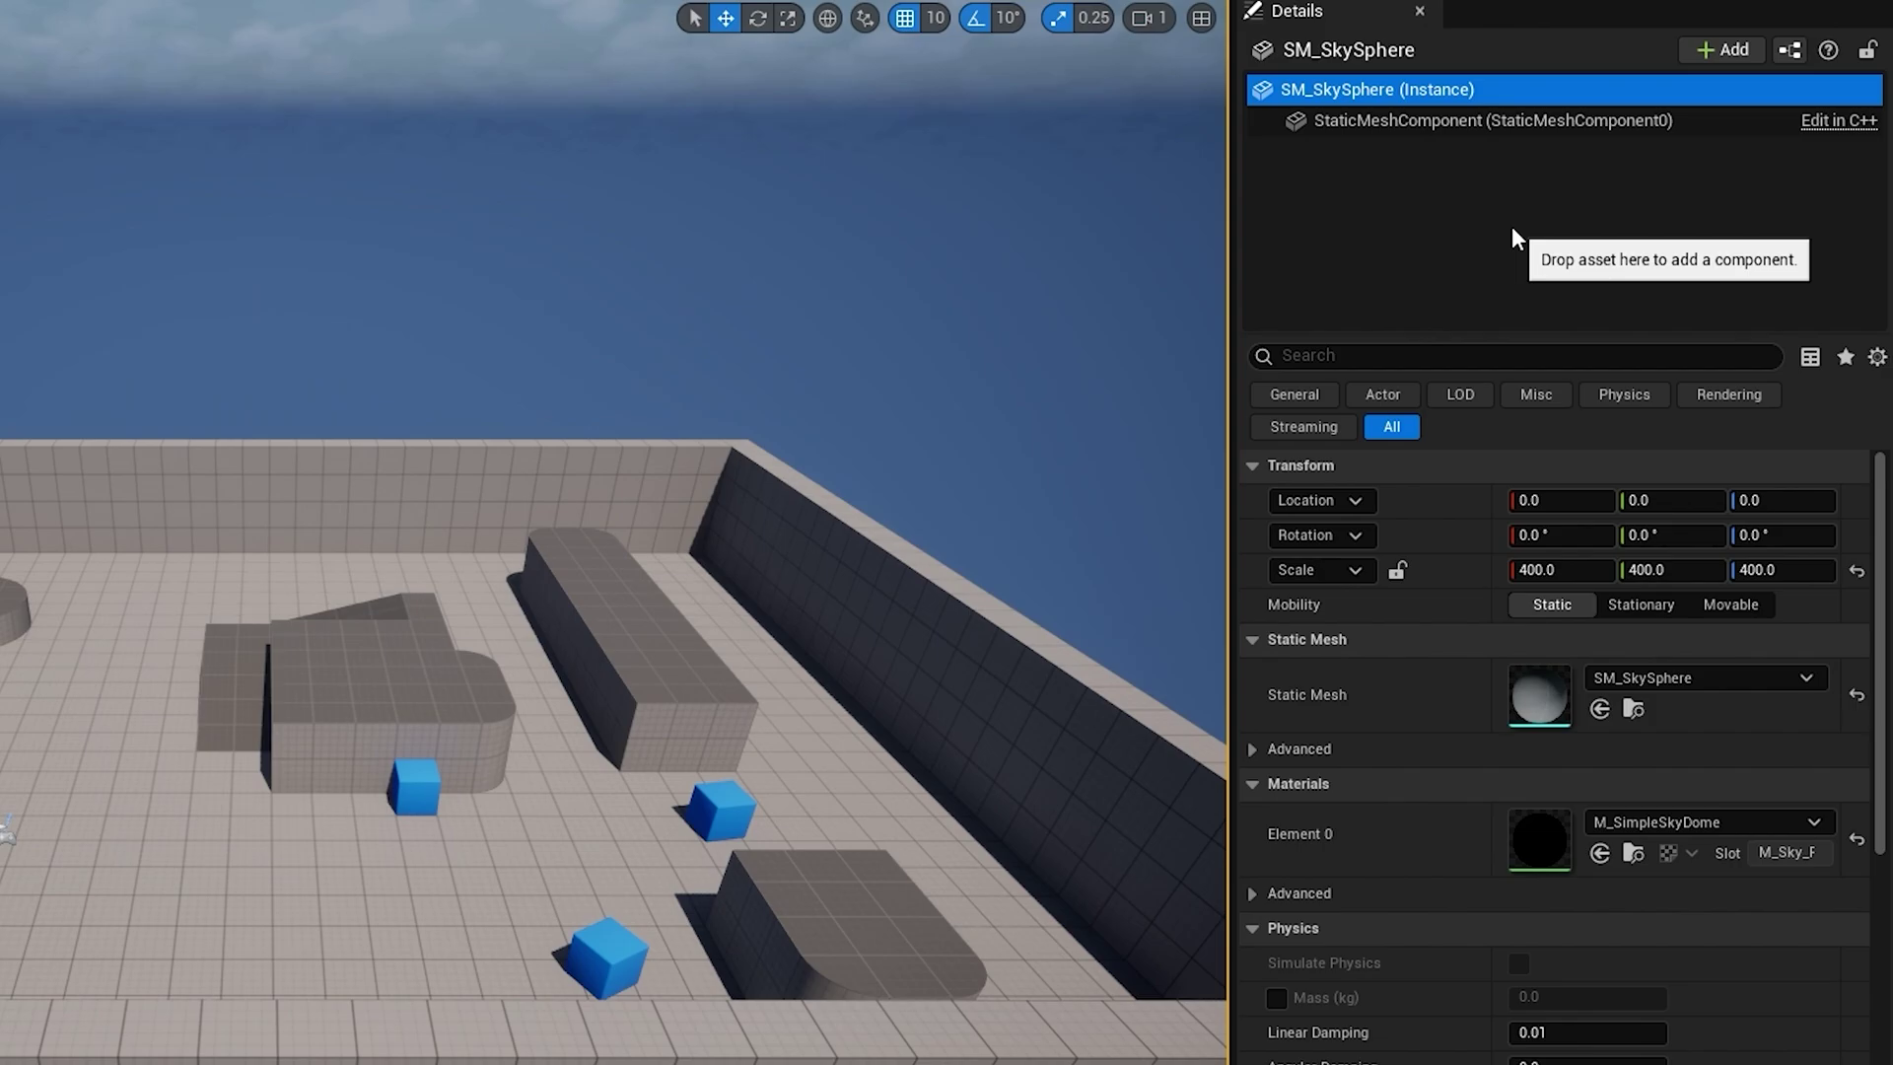
pyautogui.click(422, 793)
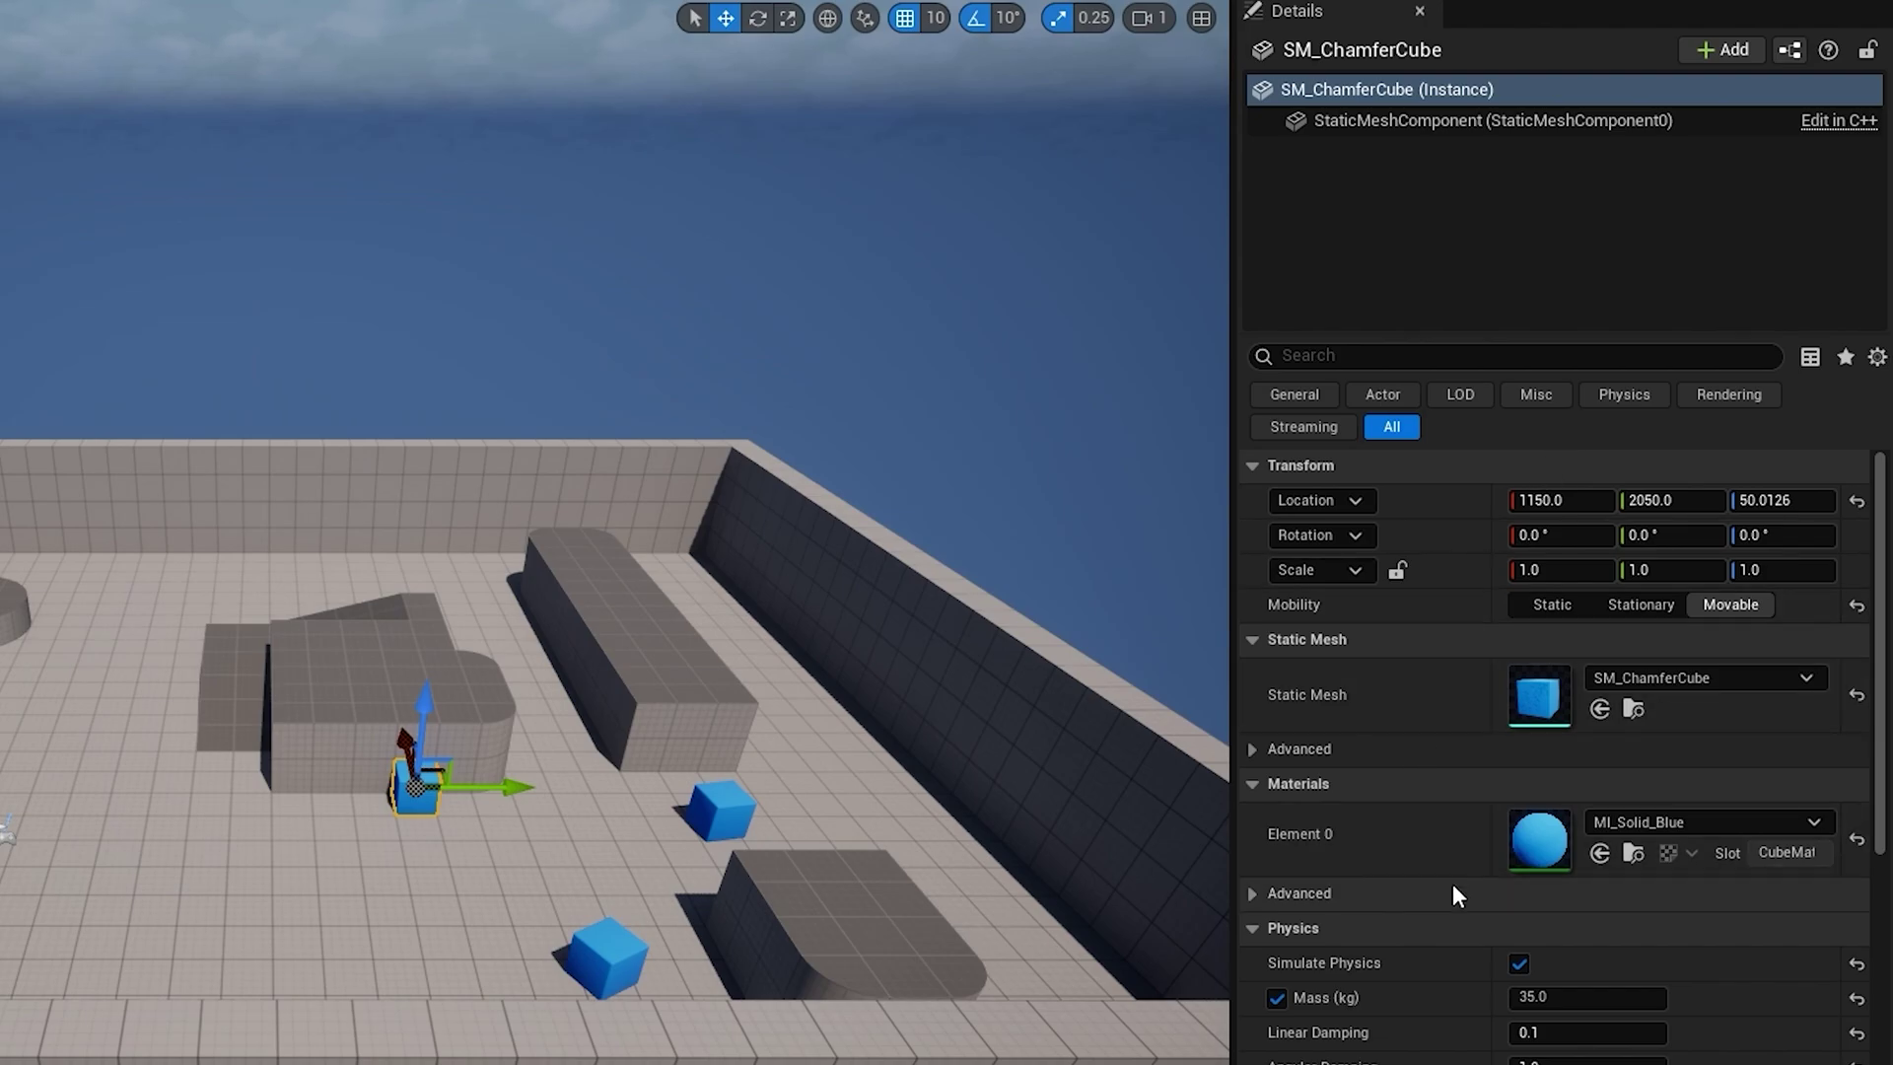
pyautogui.scroll(-10, 1449, 919)
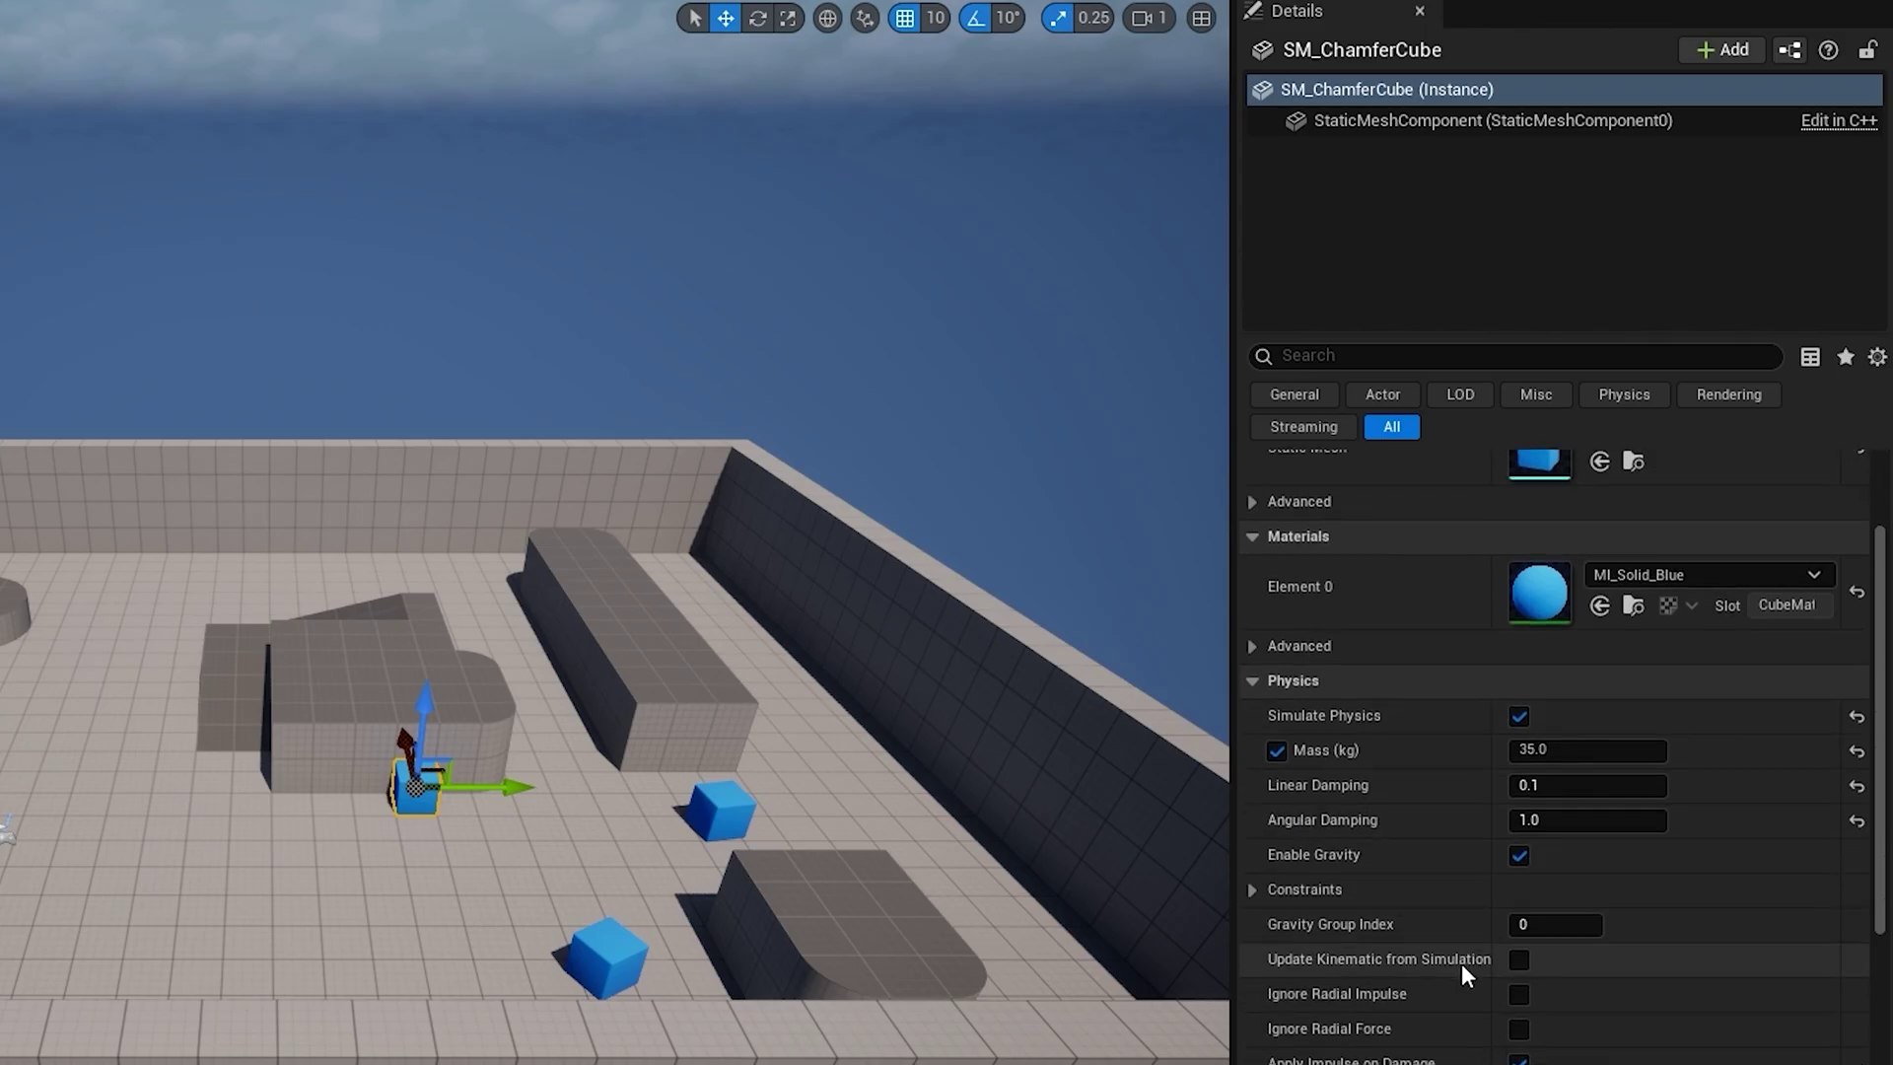
pyautogui.scroll(10, 1461, 962)
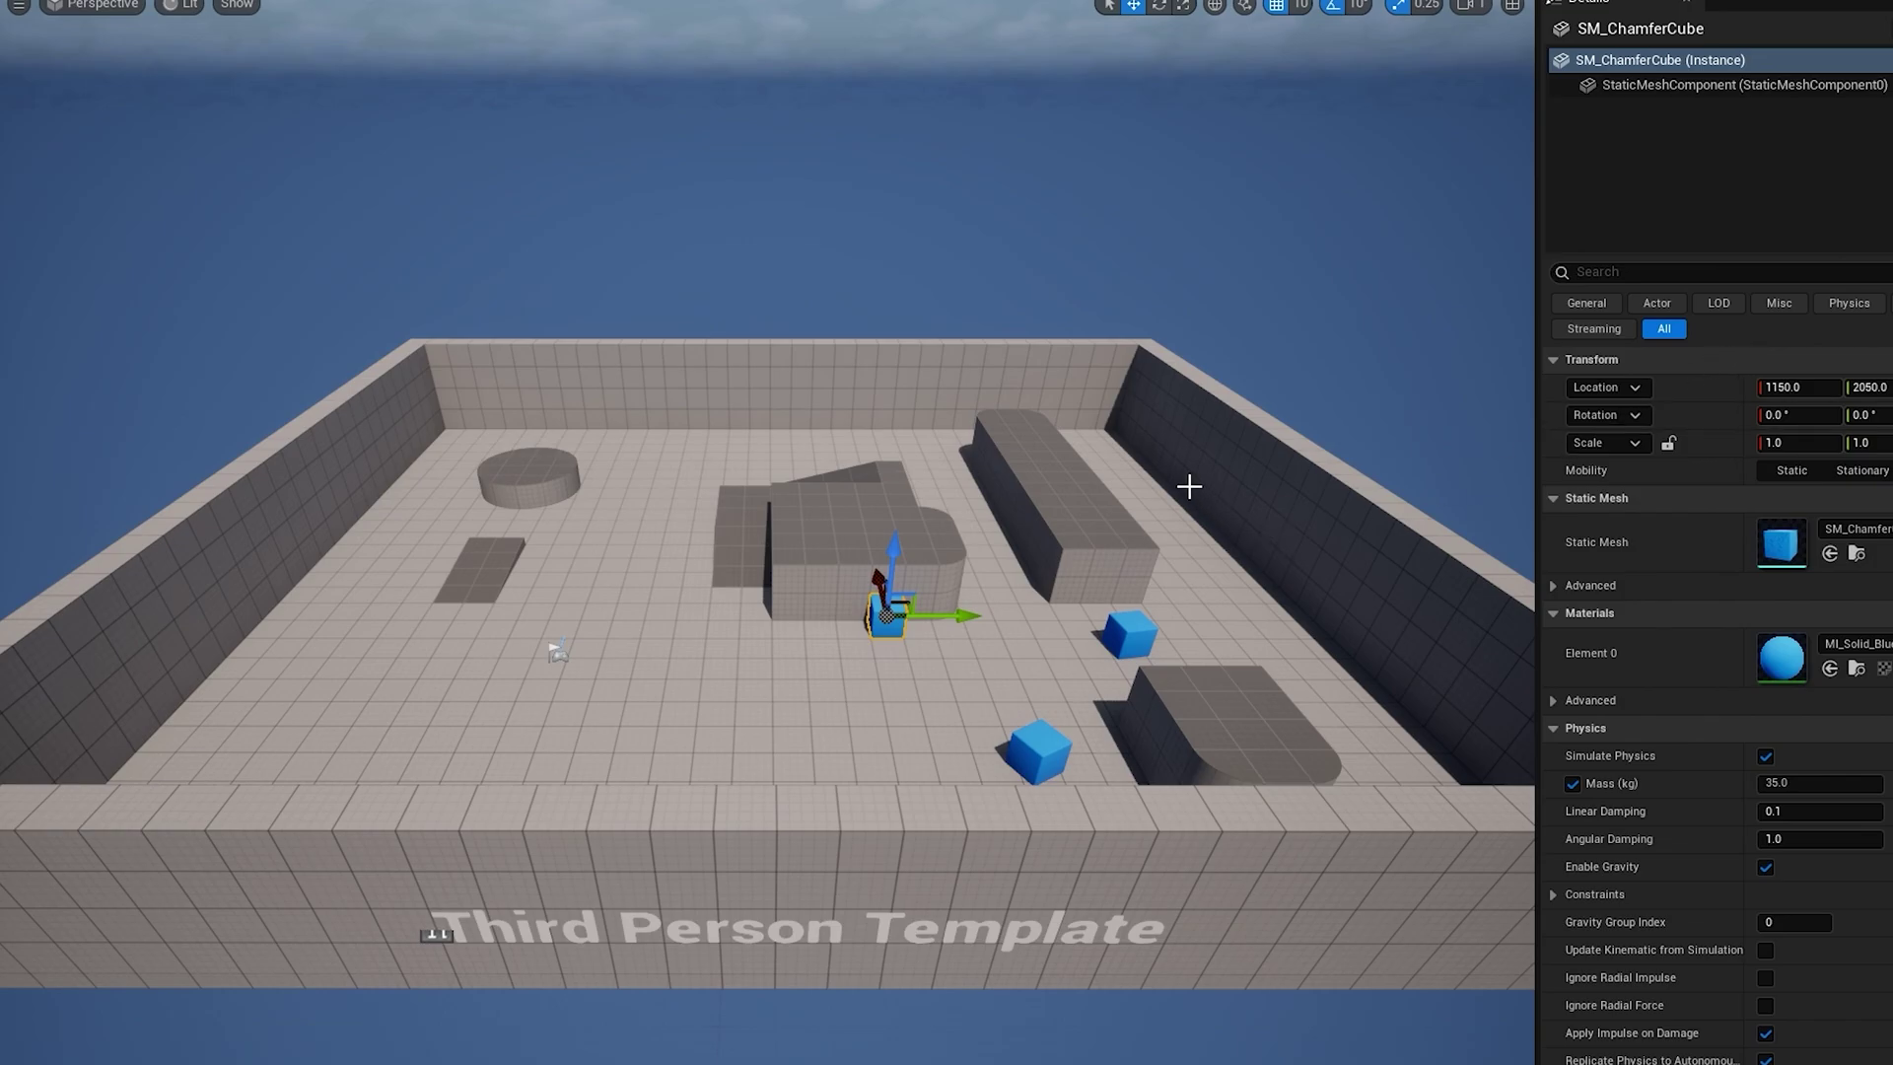
# - Move the selected blue cube along the Y axis to location Y 1920
pyautogui.press('w')
pyautogui.moveTo(1141, 436); pyautogui.dragTo(1085, 436, button='right')
pyautogui.press('s')
pyautogui.press('w')
pyautogui.press('s')
pyautogui.moveTo(797, 493); pyautogui.dragTo(797, 493, button='right')
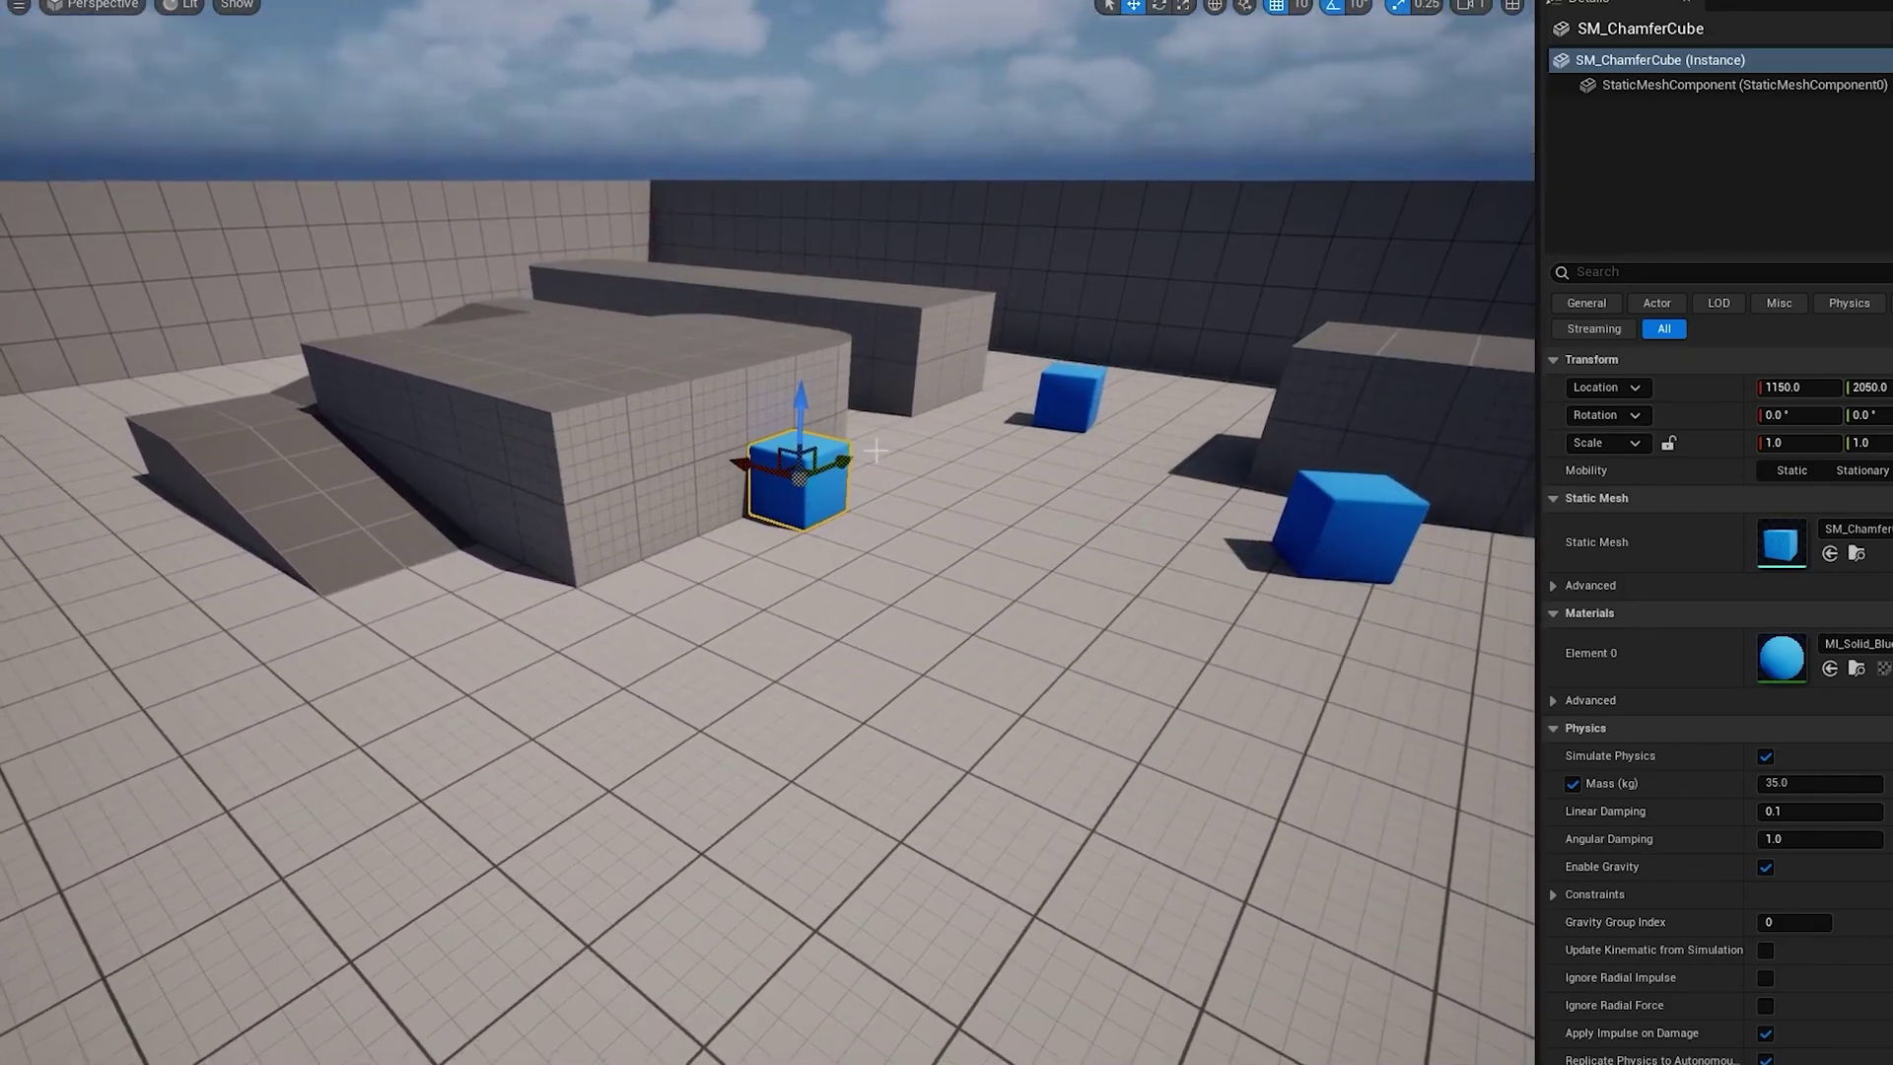
pyautogui.rightClick(796, 494)
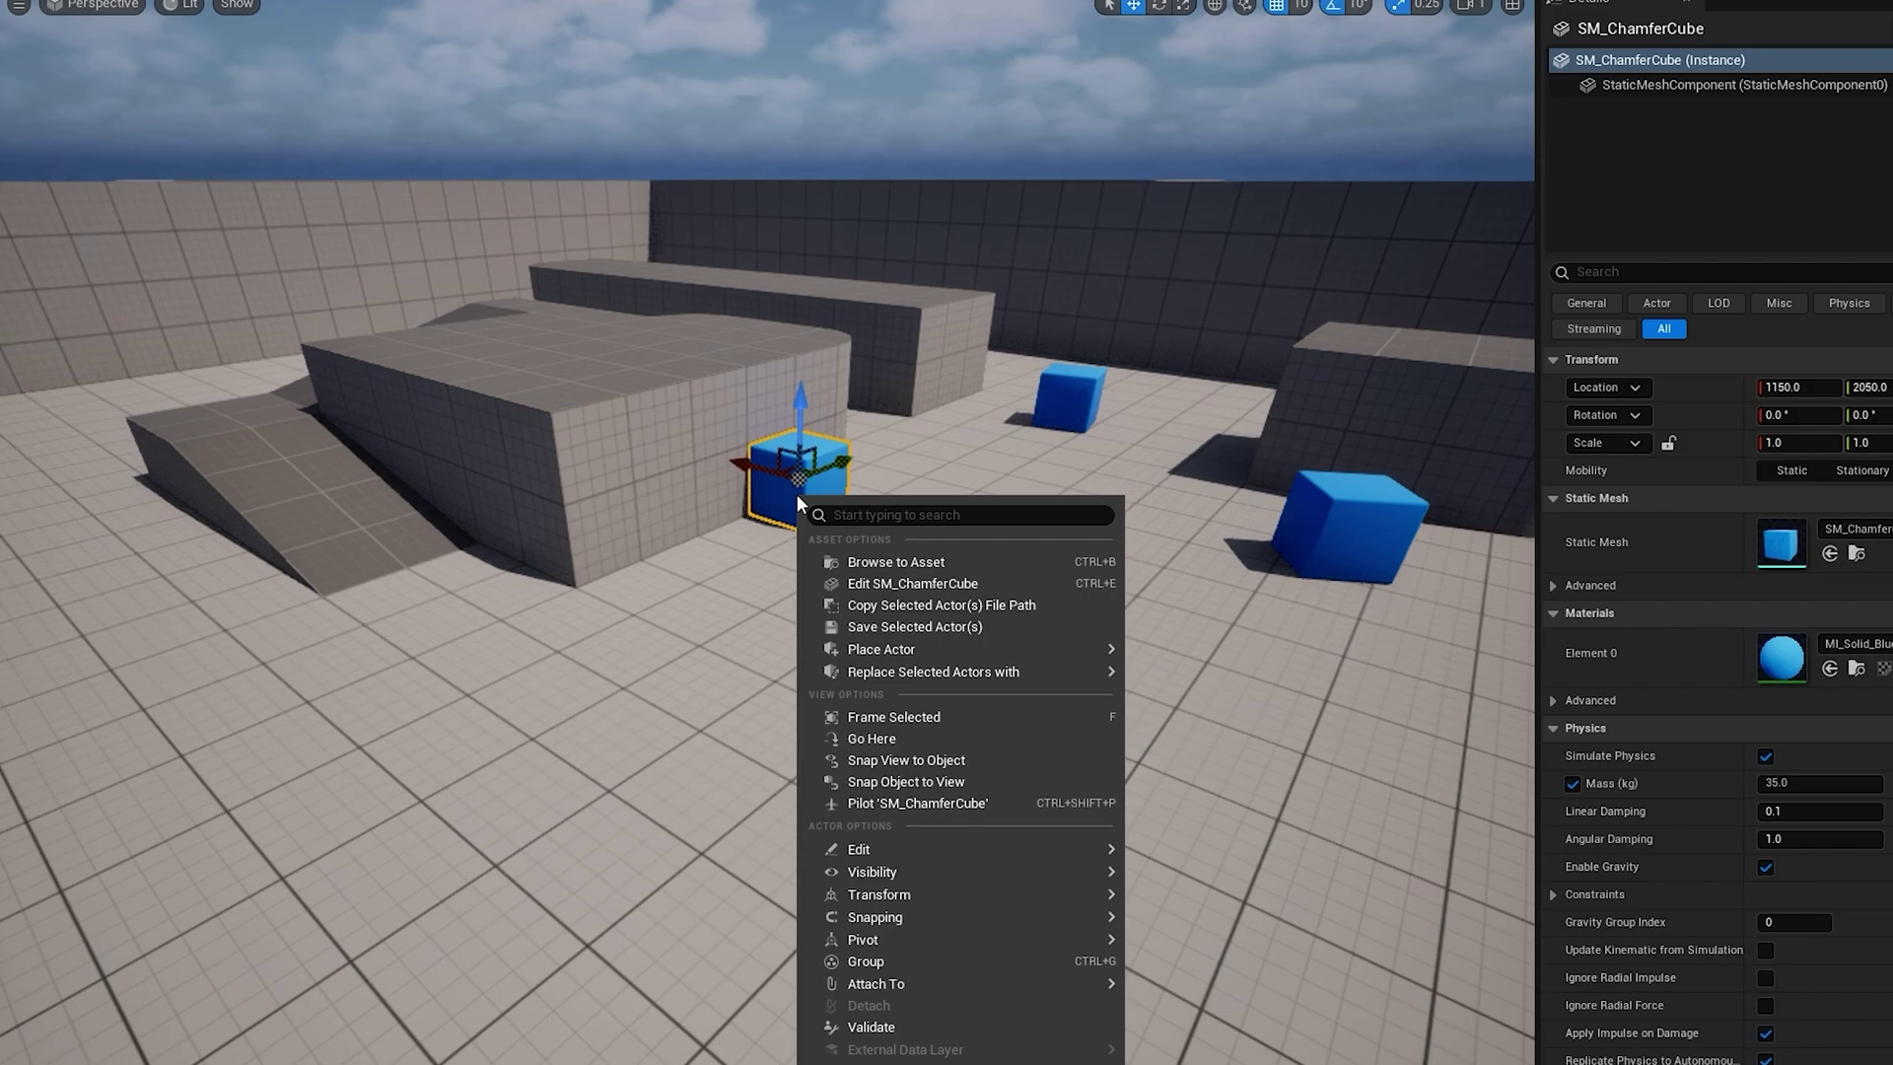
pyautogui.click(775, 493)
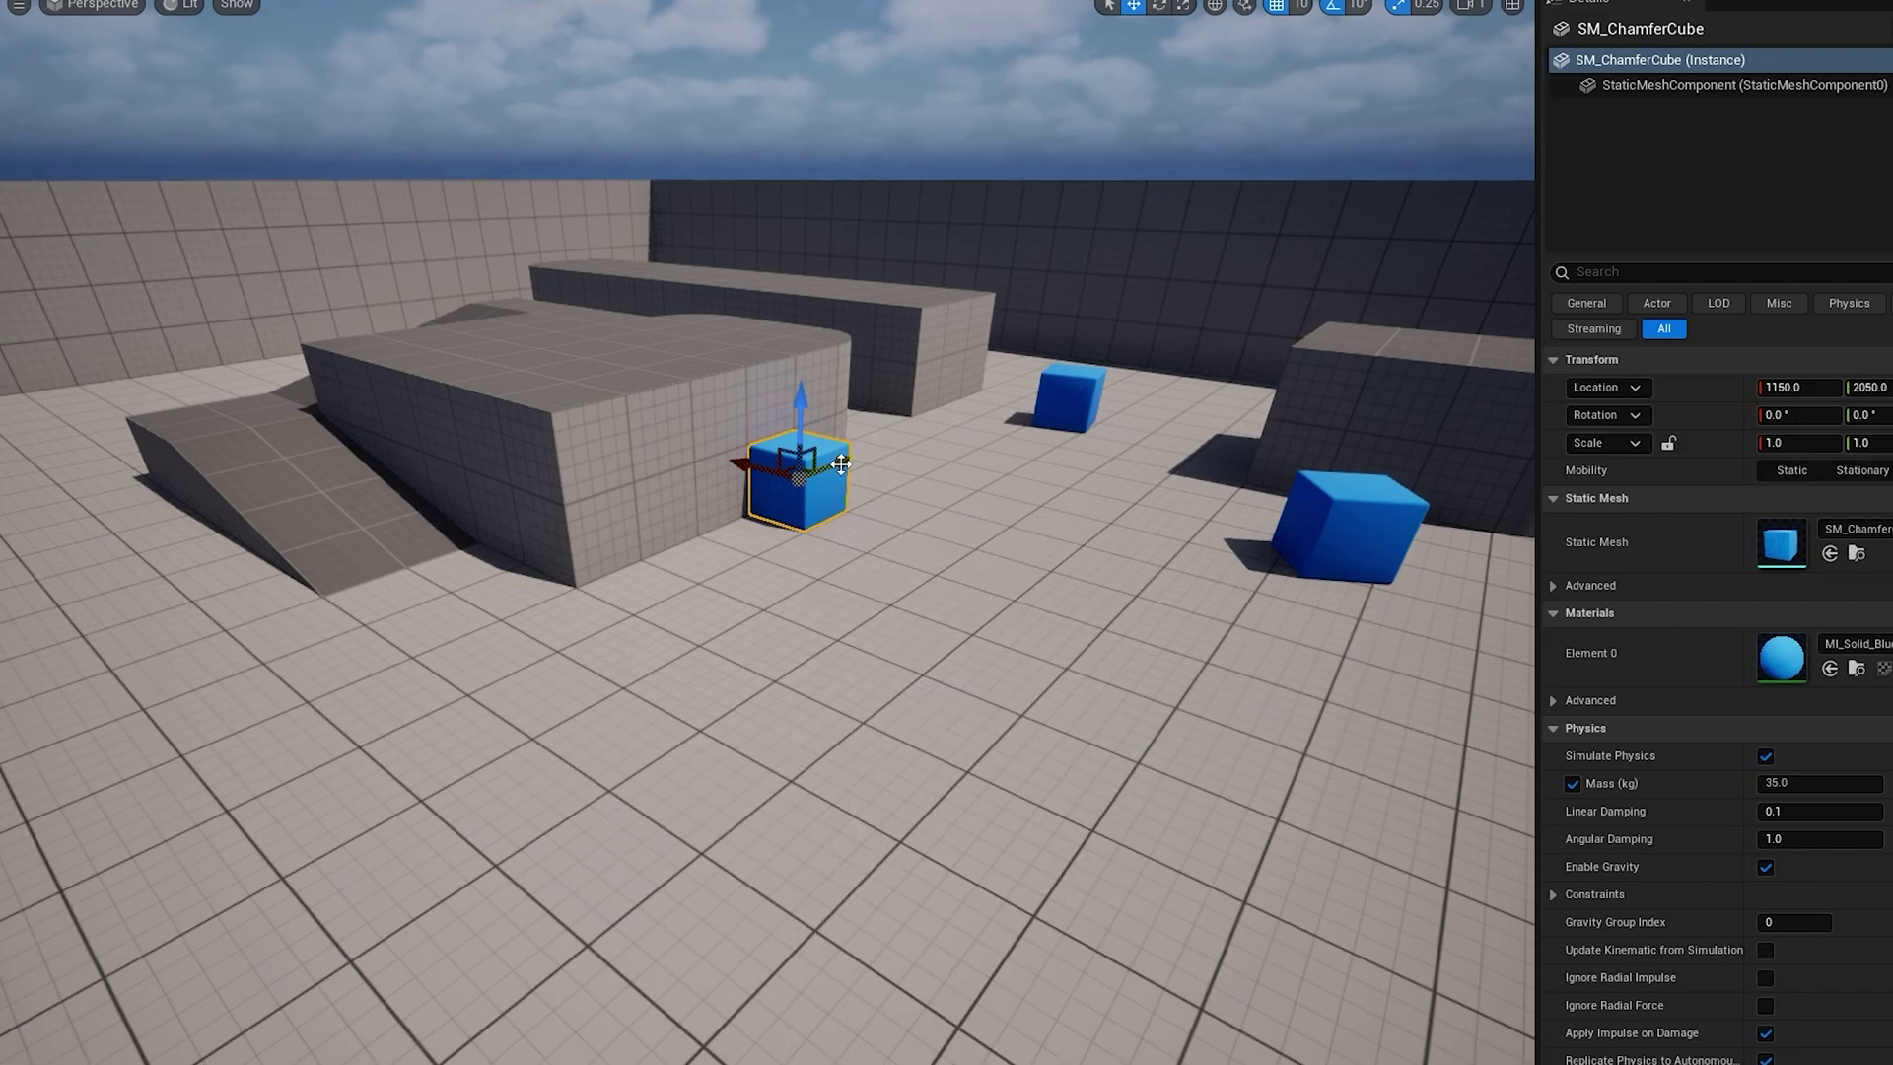
pyautogui.moveTo(849, 462); pyautogui.dragTo(764, 566)
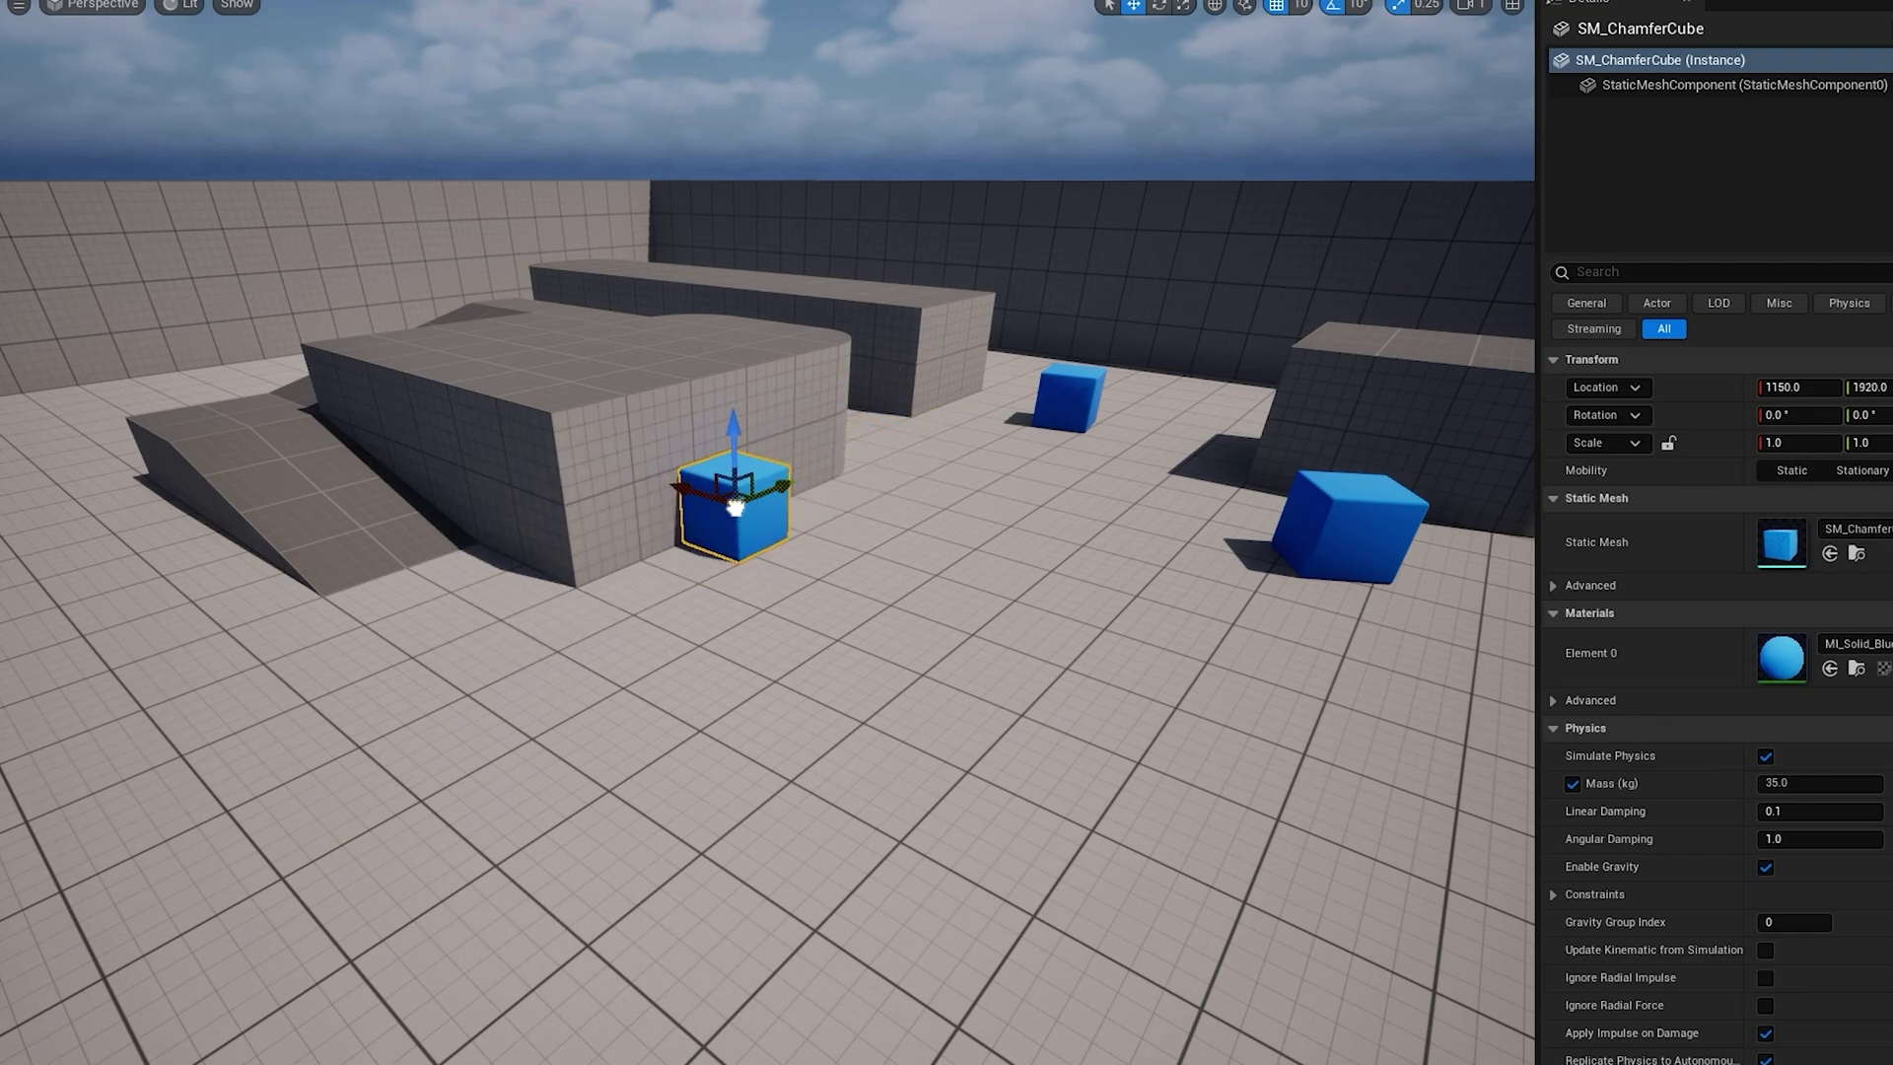
# - Move the cube freely to about X 987, Y 2114, and rotate it 60 degrees about the X axis
pyautogui.moveTo(734, 501); pyautogui.dragTo(934, 444)
pyautogui.press('f')
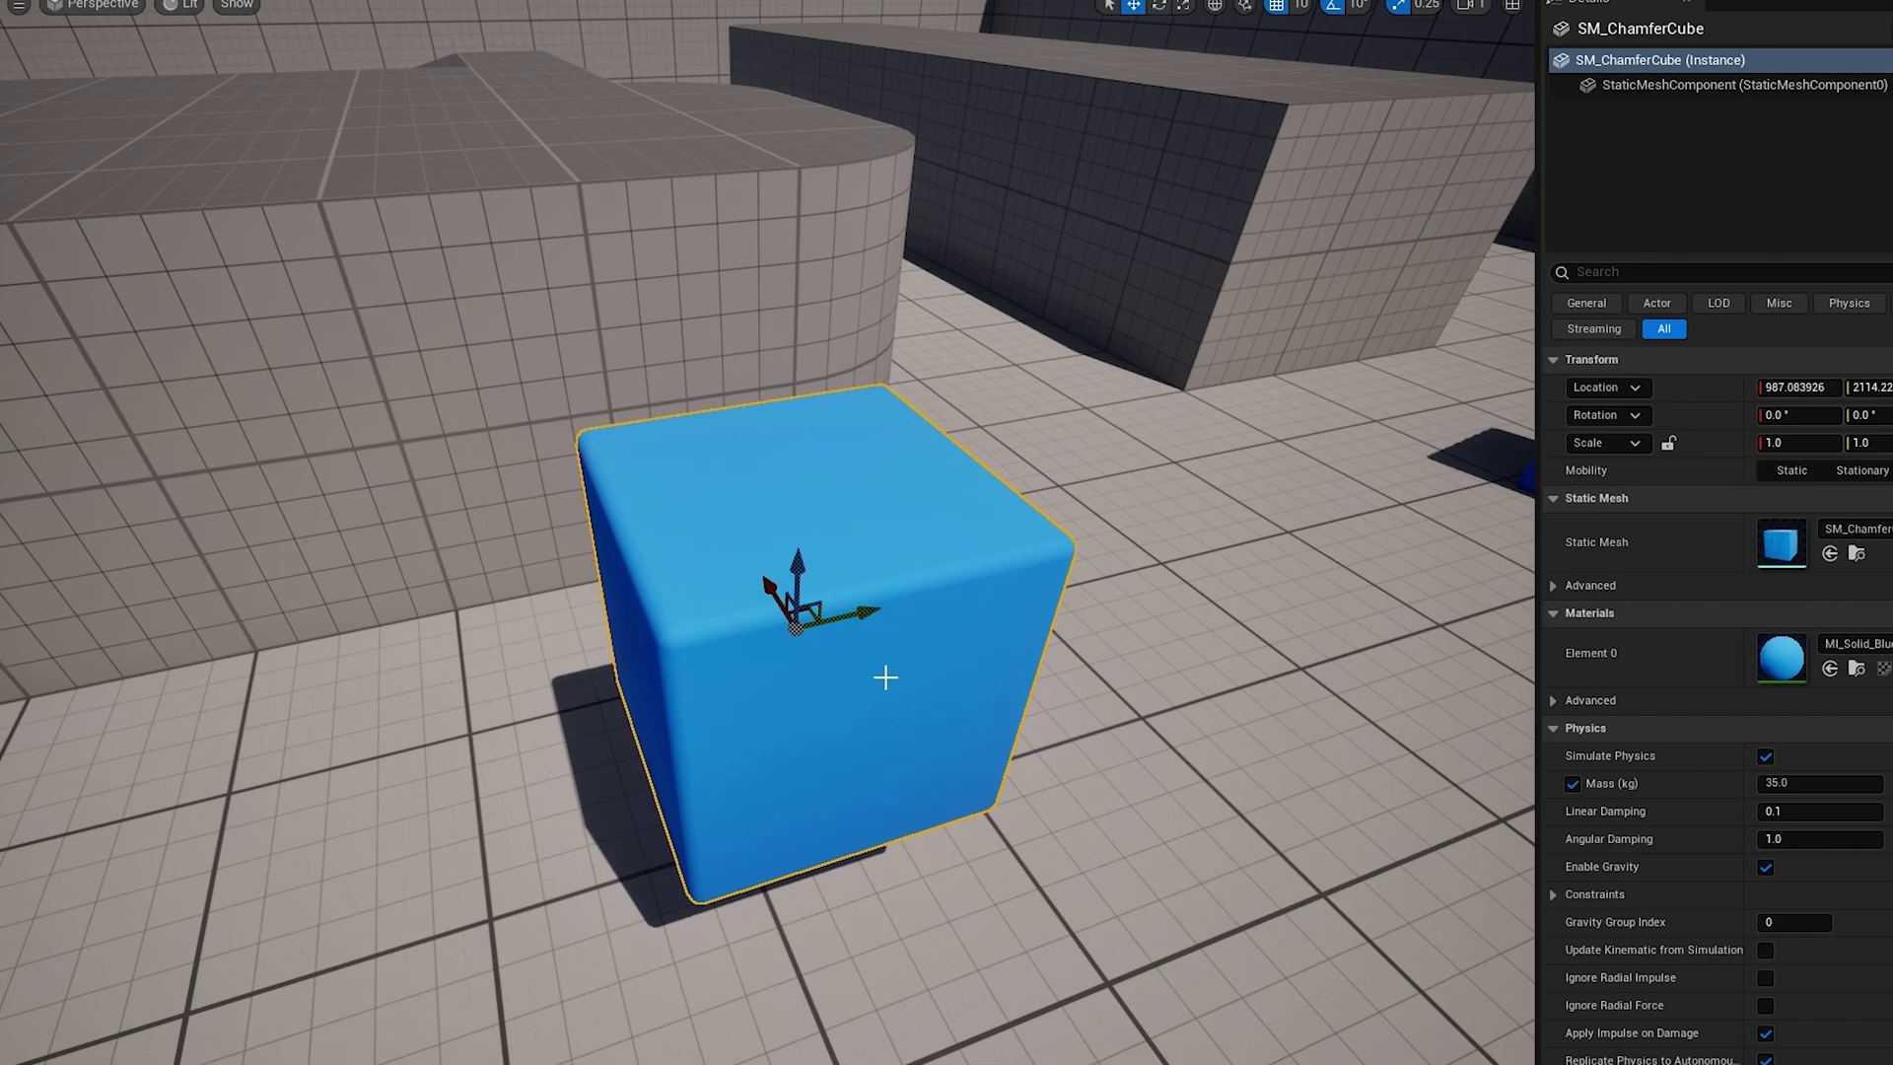
pyautogui.press('e')
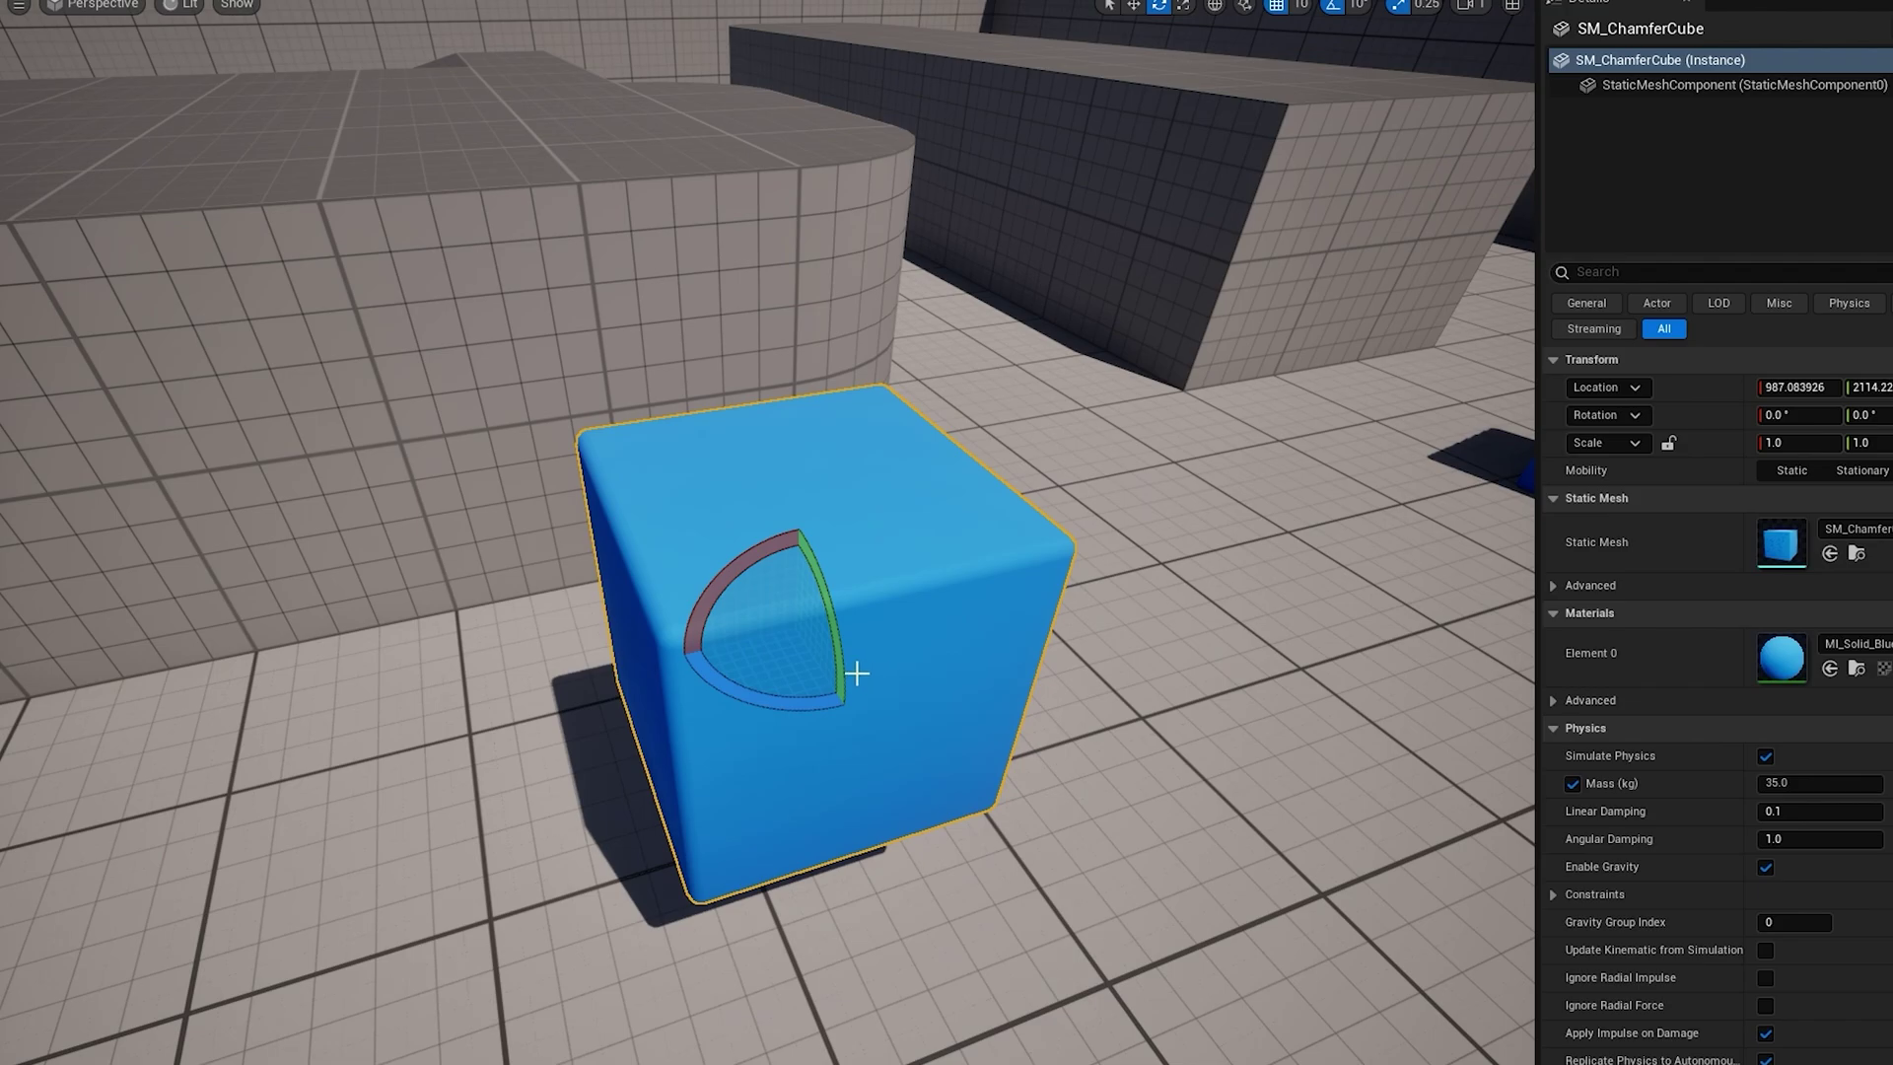
pyautogui.moveTo(727, 586); pyautogui.dragTo(685, 585)
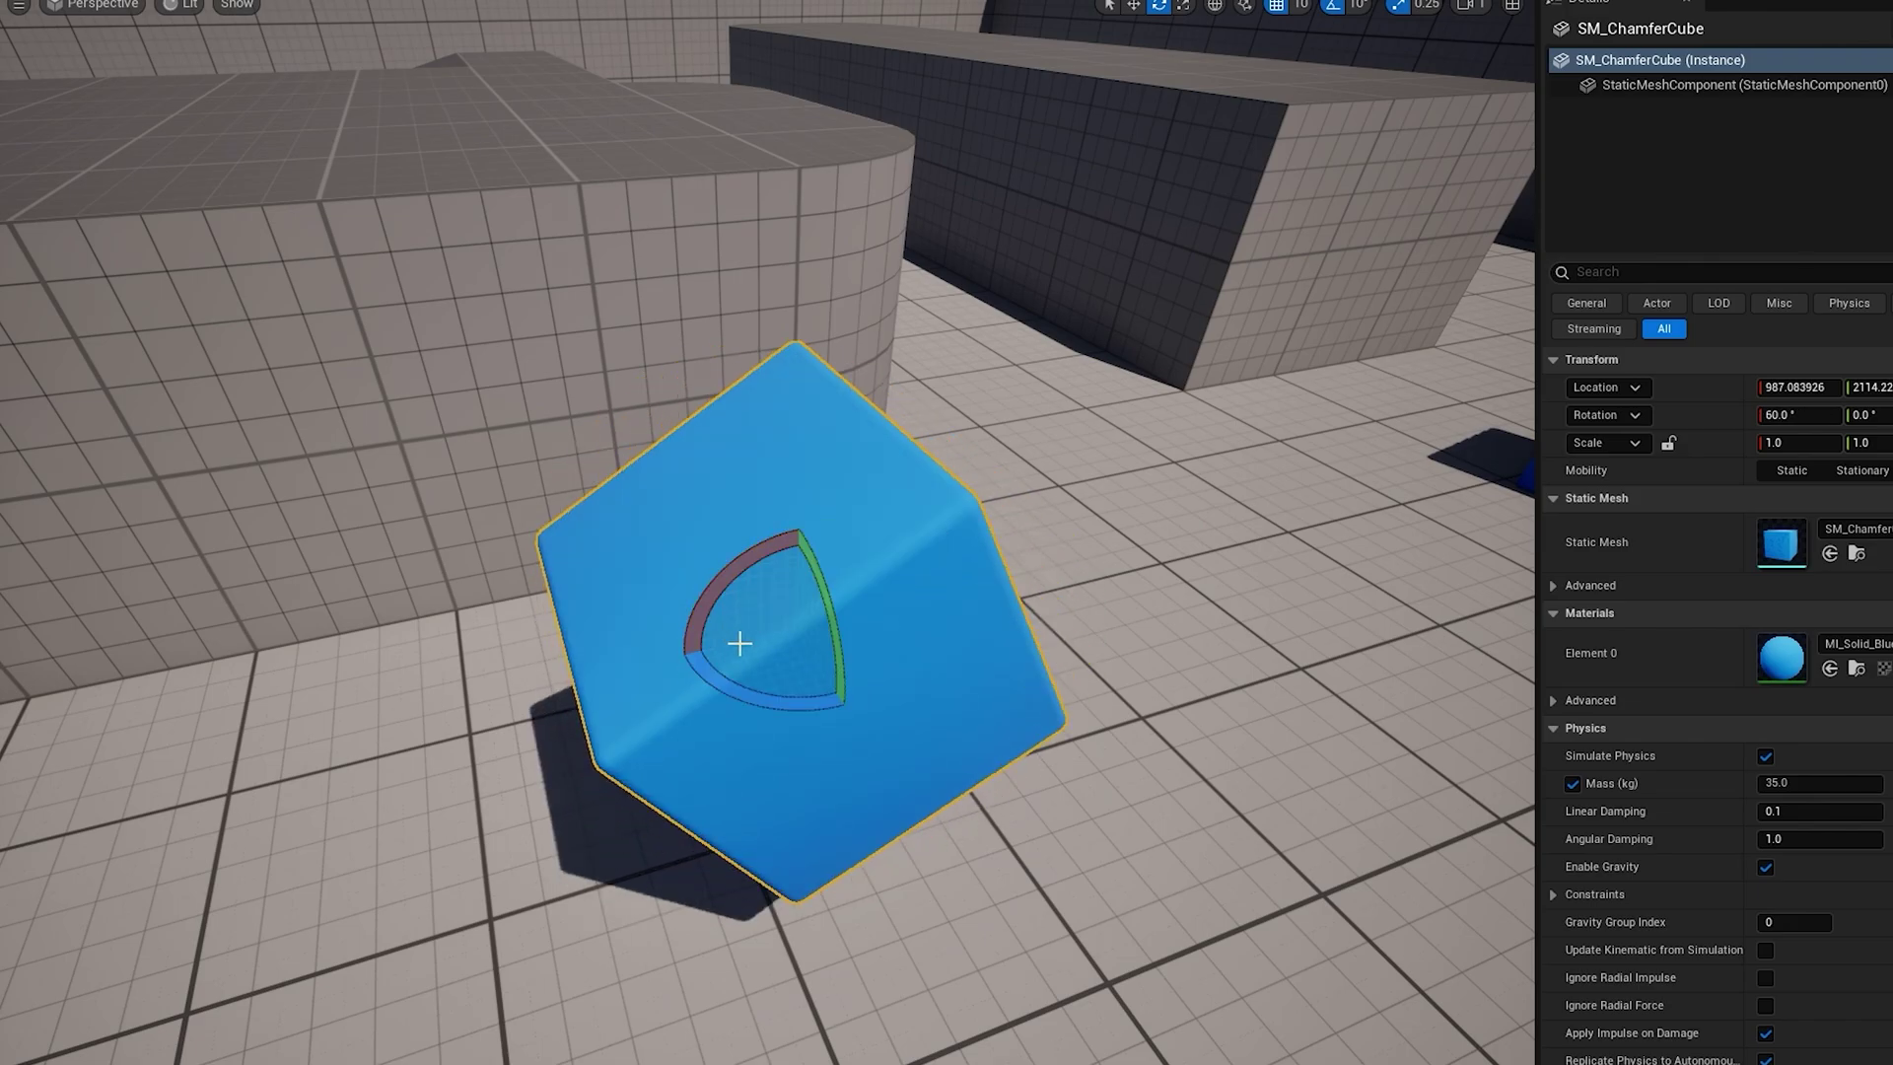
# - Enlarge the rotated cube to a scale of about 1.38 on X and Y, and return to the Move tool
pyautogui.press('r')
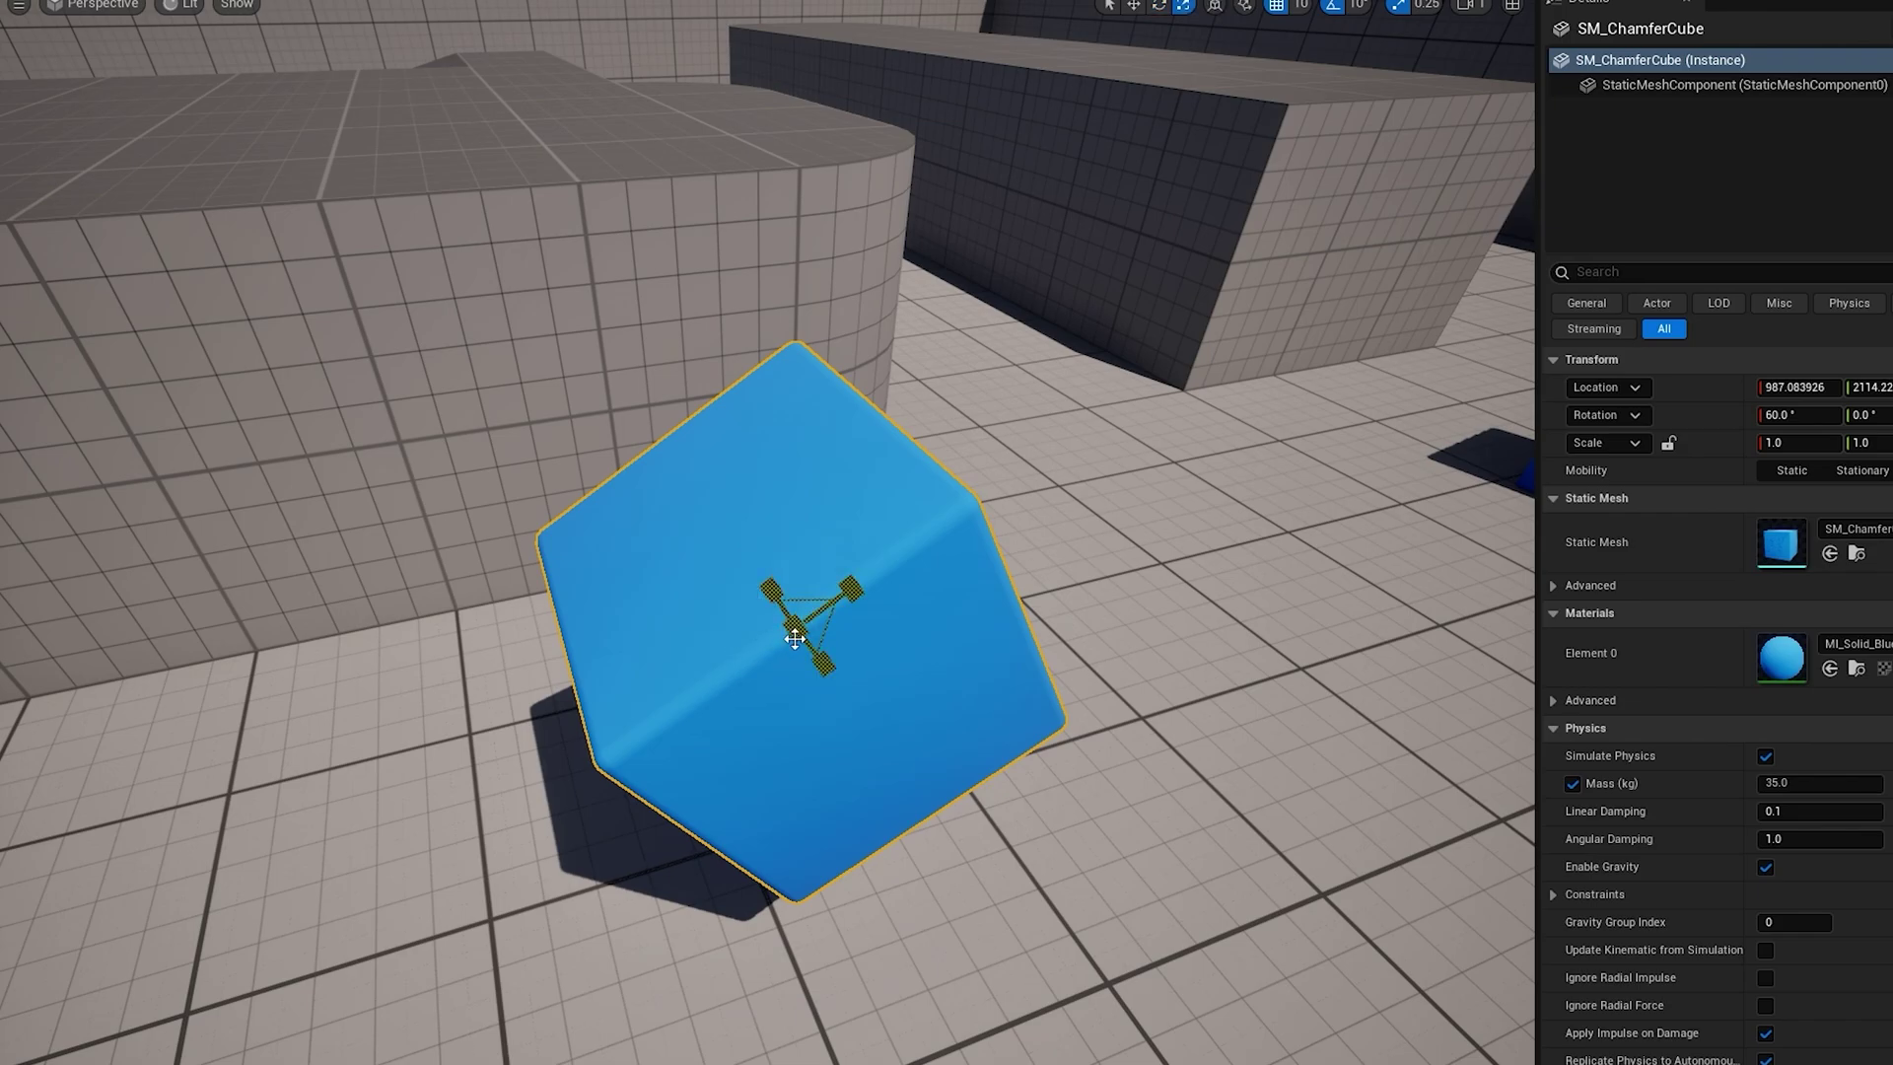
pyautogui.moveTo(853, 587); pyautogui.dragTo(791, 625)
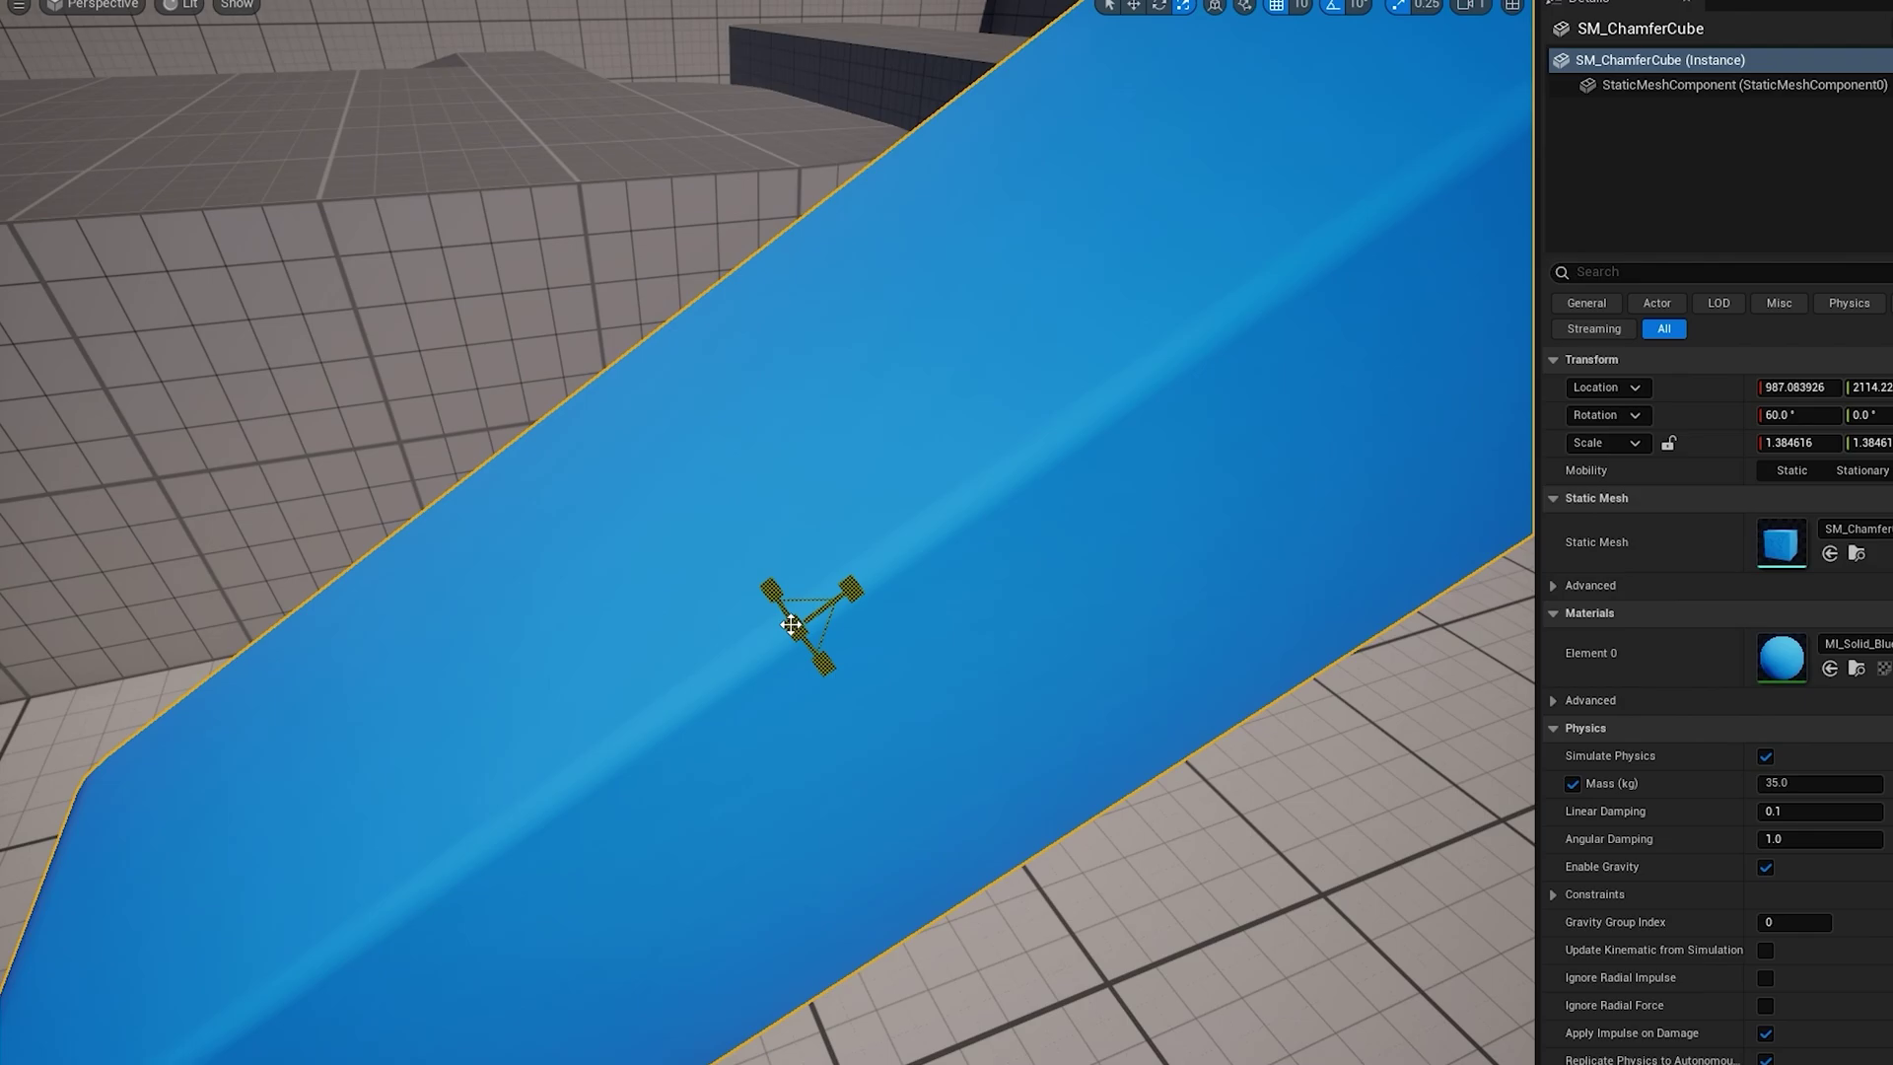
pyautogui.press('w')
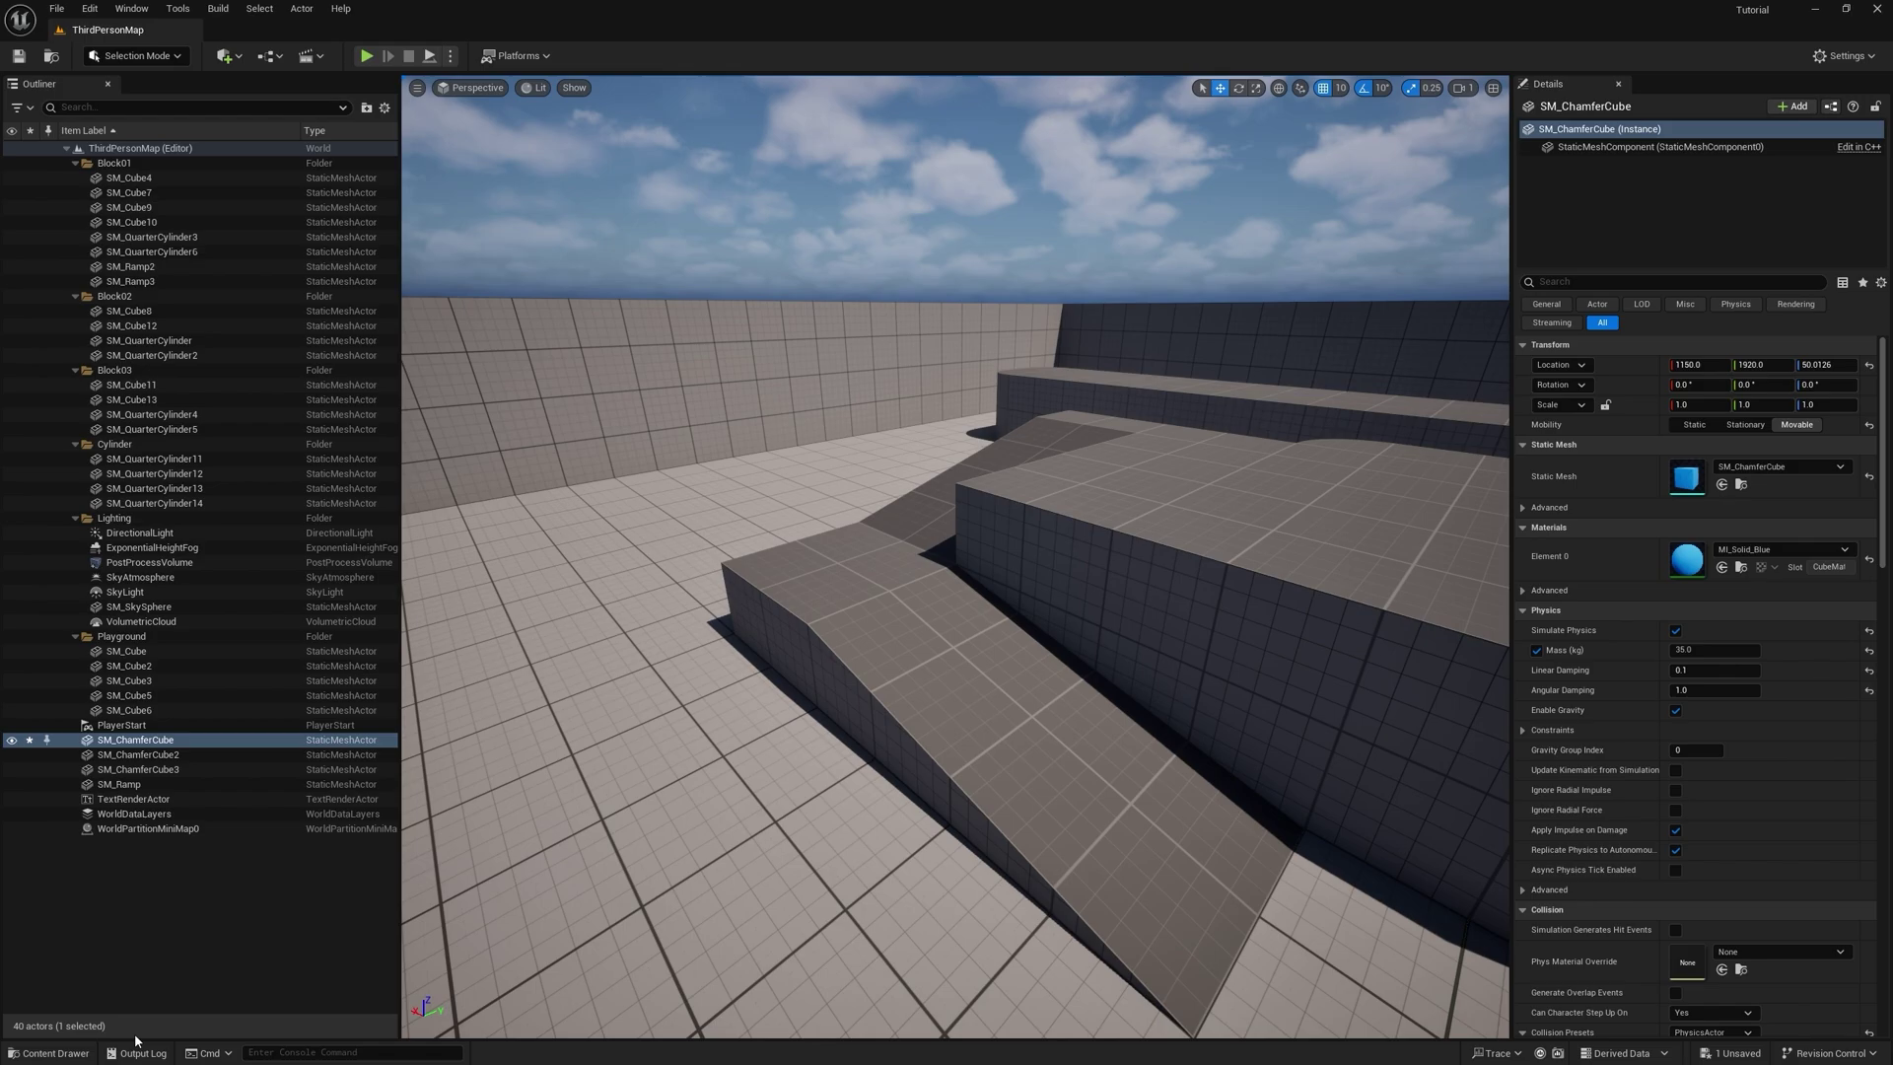
# - Dock the Content Browser in the editor layout with a wider folder tree, and open the Content folder in it
pyautogui.click(49, 1053)
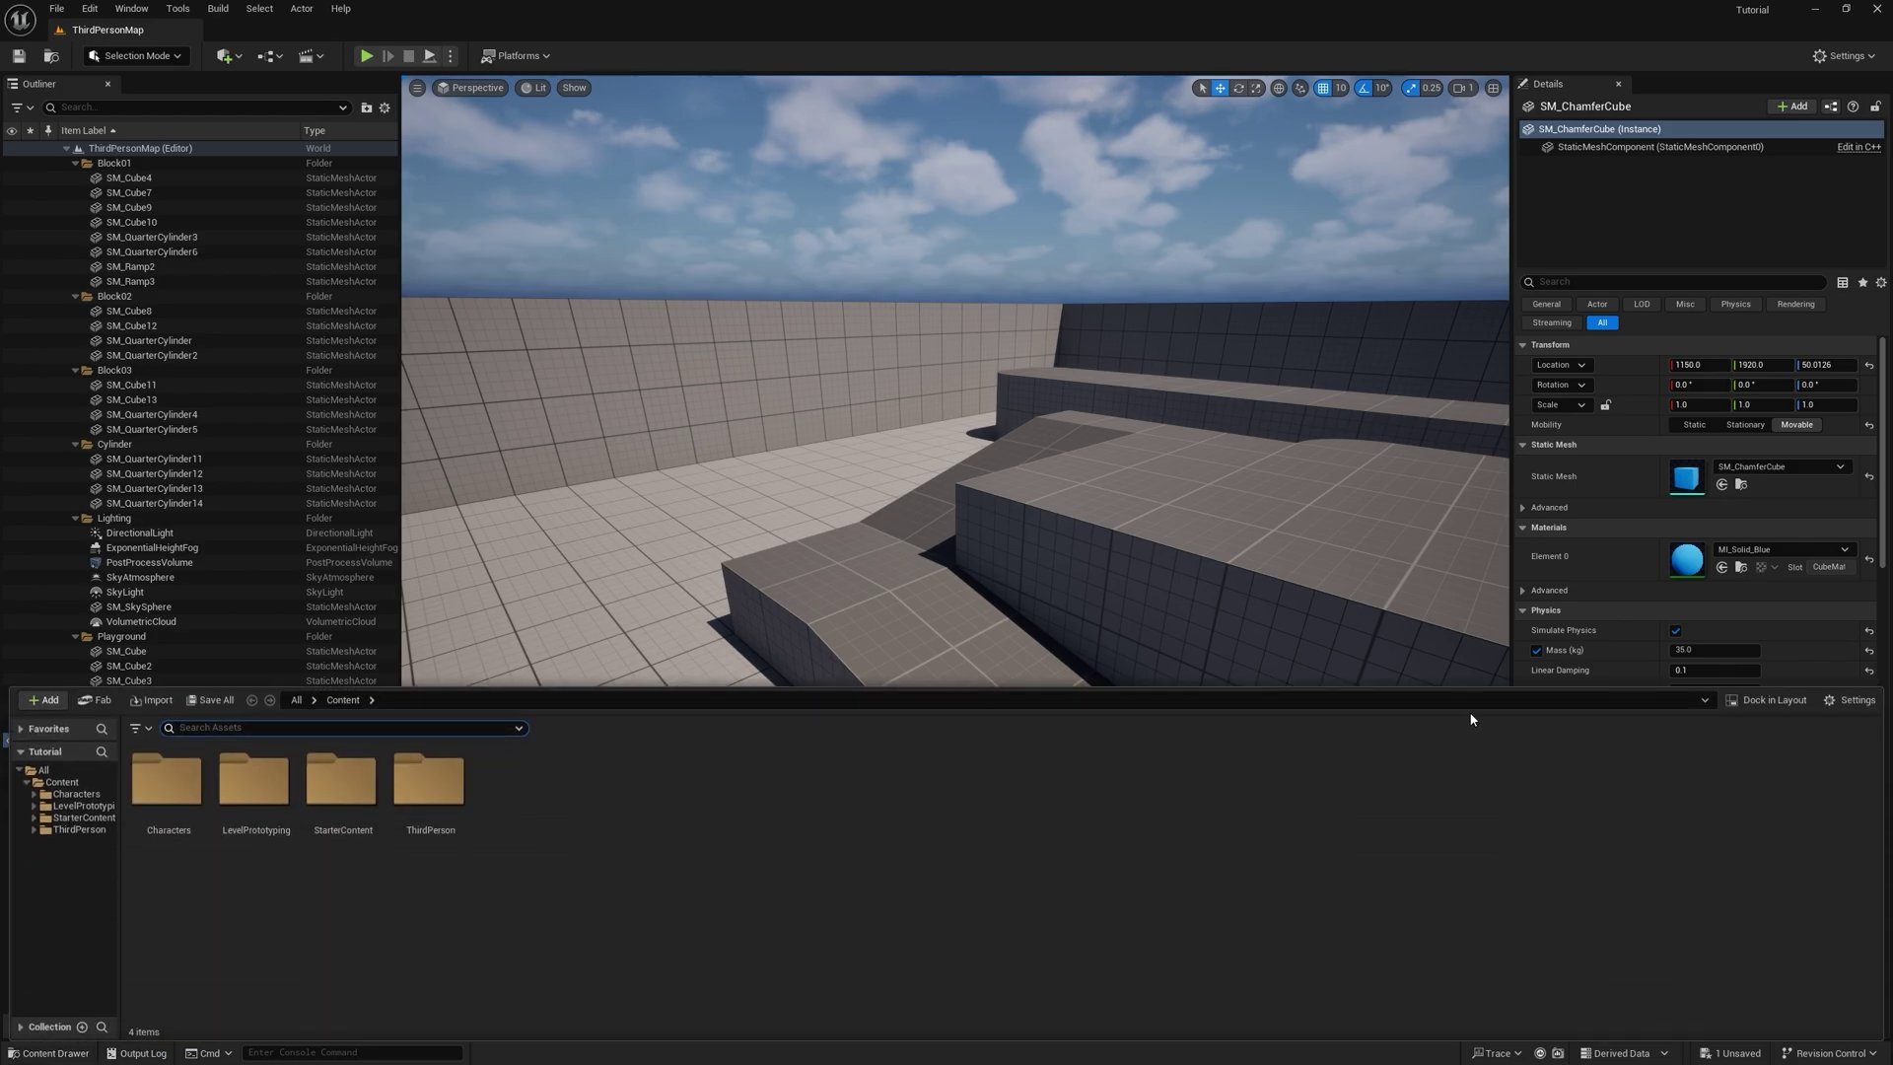
pyautogui.click(1767, 700)
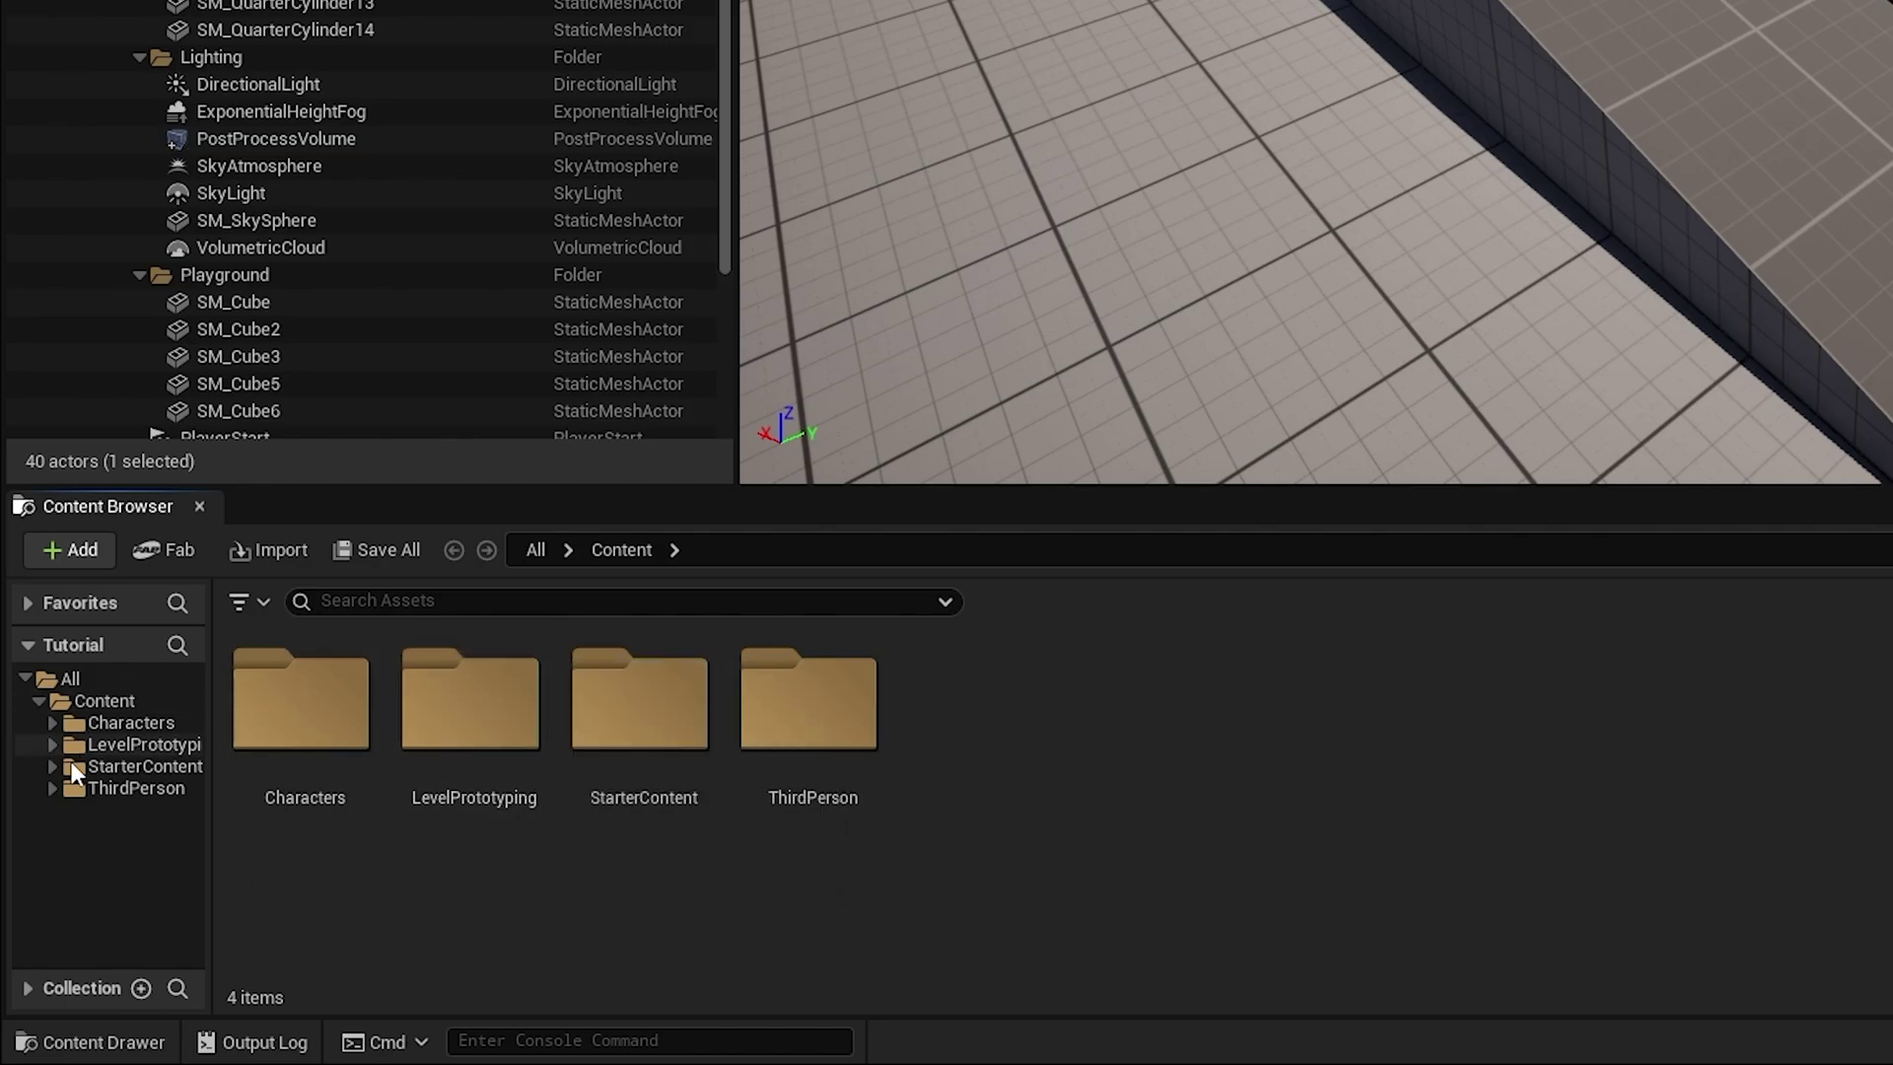
pyautogui.moveTo(210, 809); pyautogui.dragTo(403, 819)
pyautogui.click(71, 680)
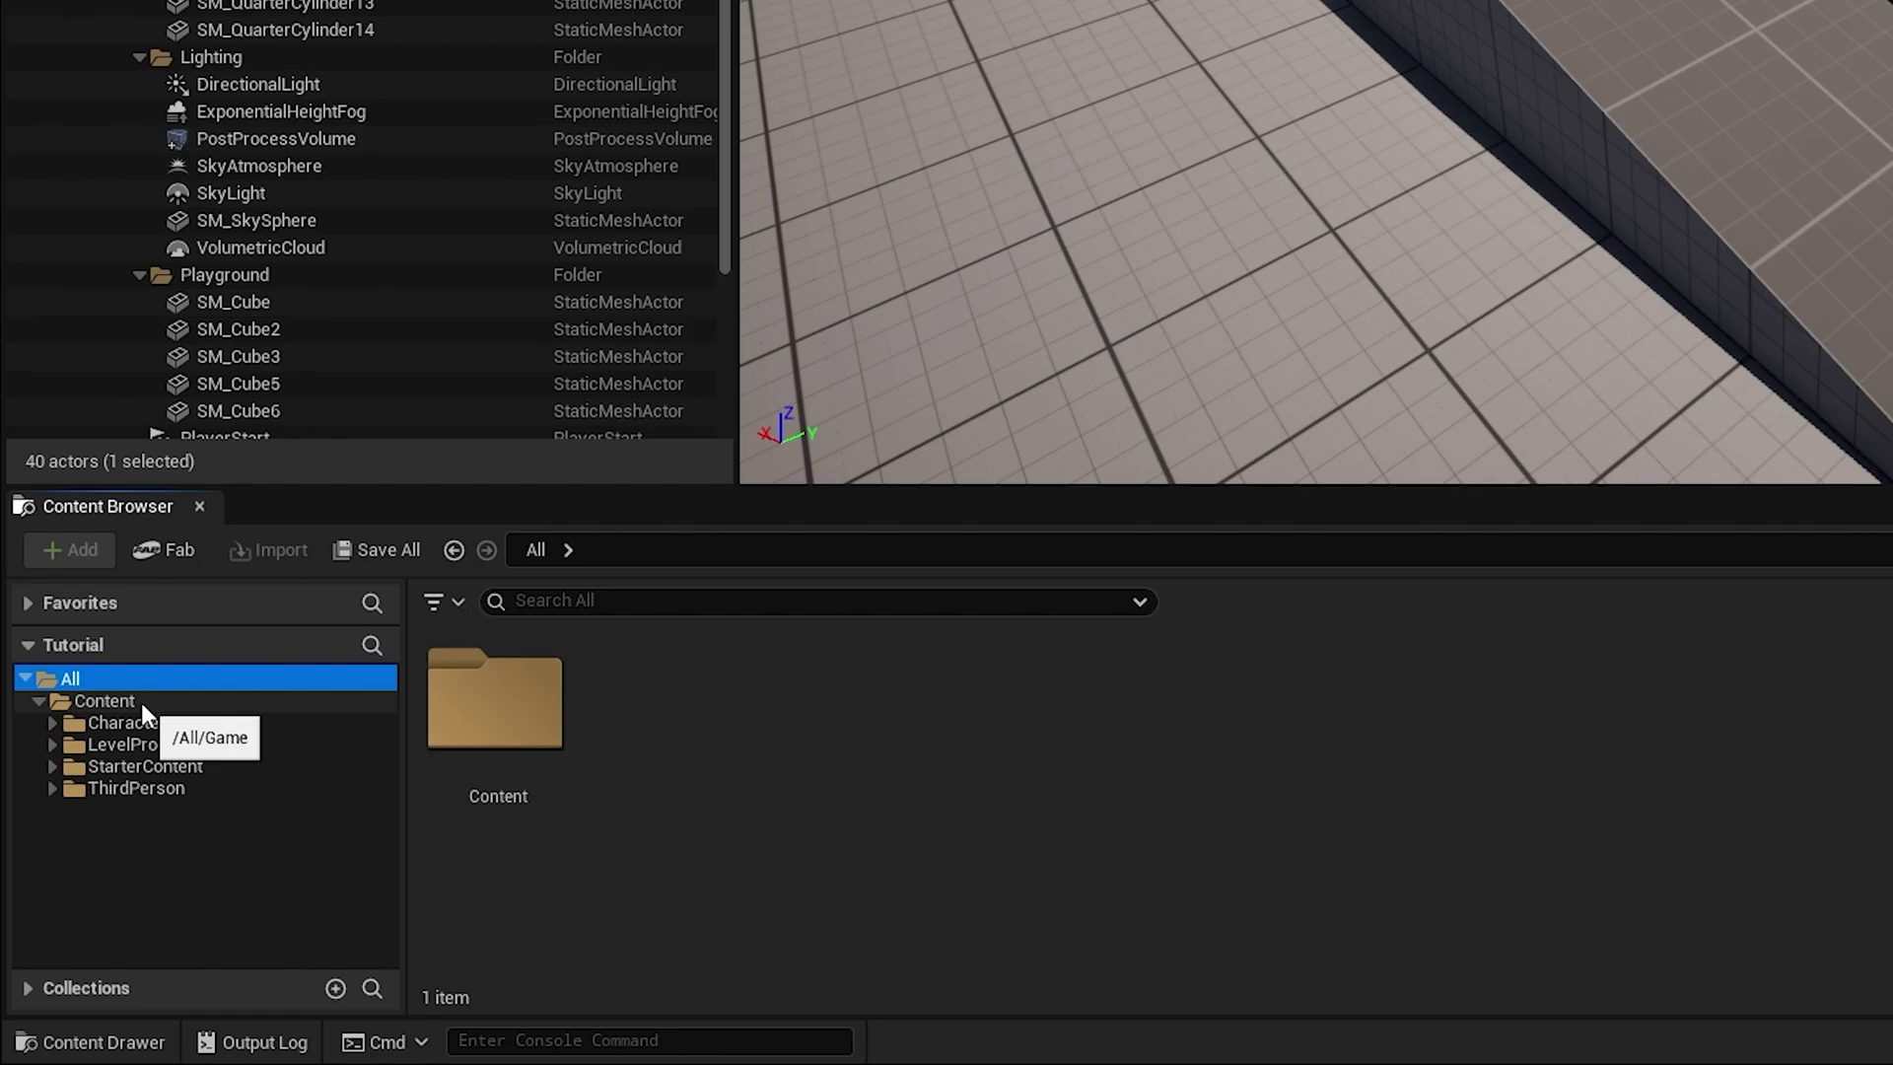
pyautogui.click(140, 702)
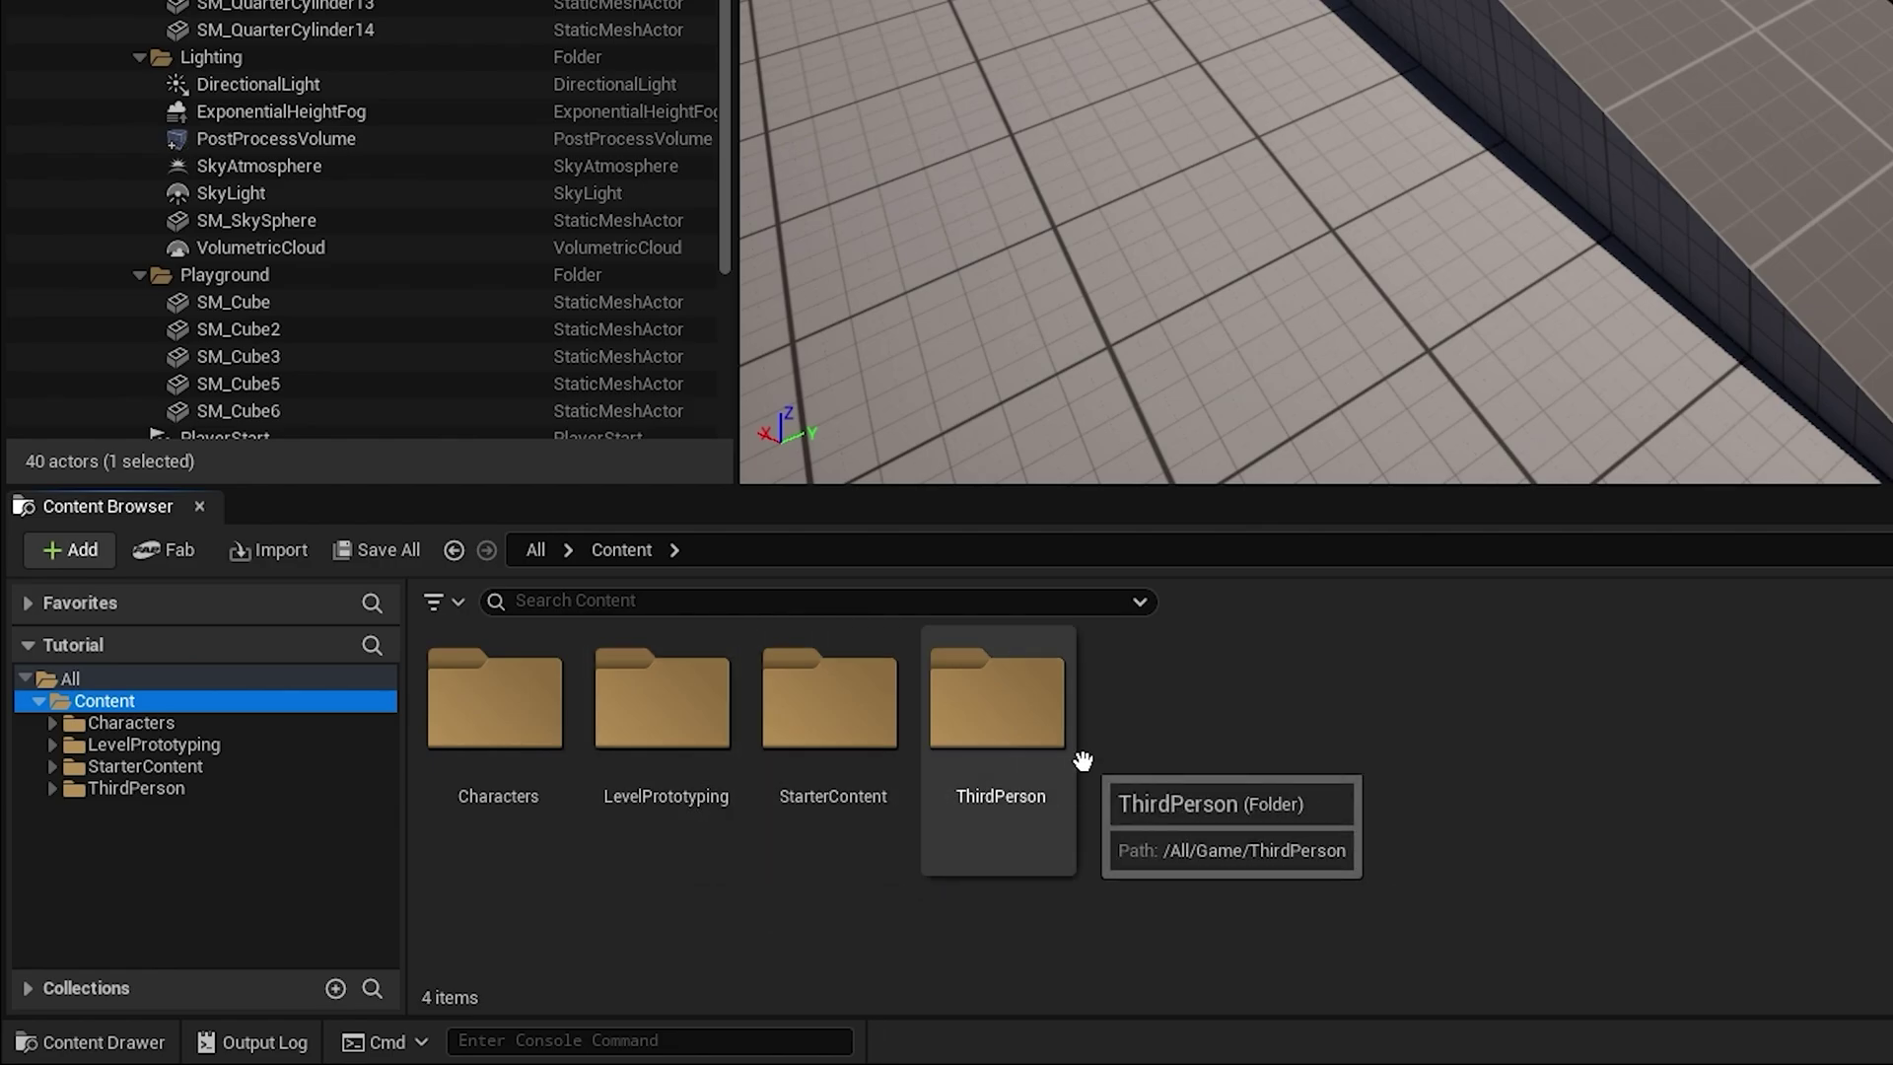
# - Open the ThirdPerson content folder and review its asset creation options and the management options for the Maps folder
pyautogui.click(1530, 720)
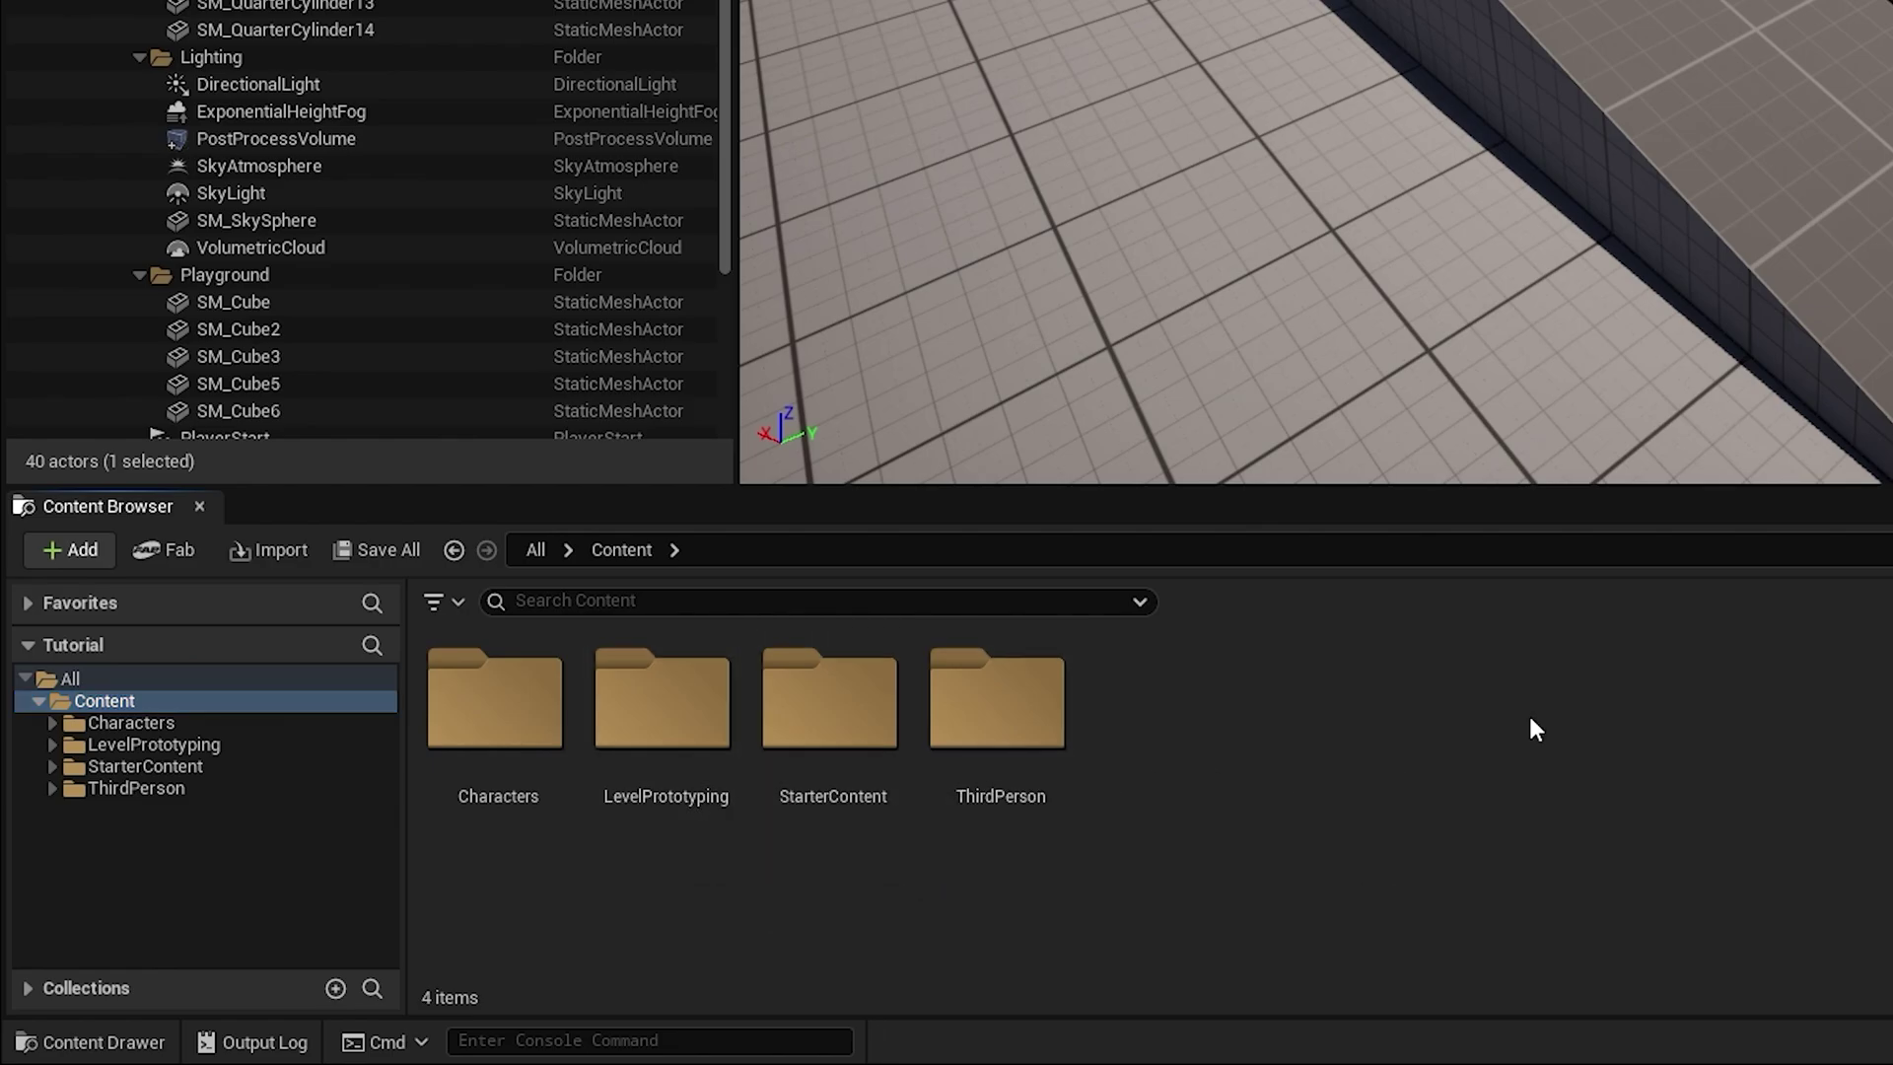
pyautogui.doubleClick(997, 705)
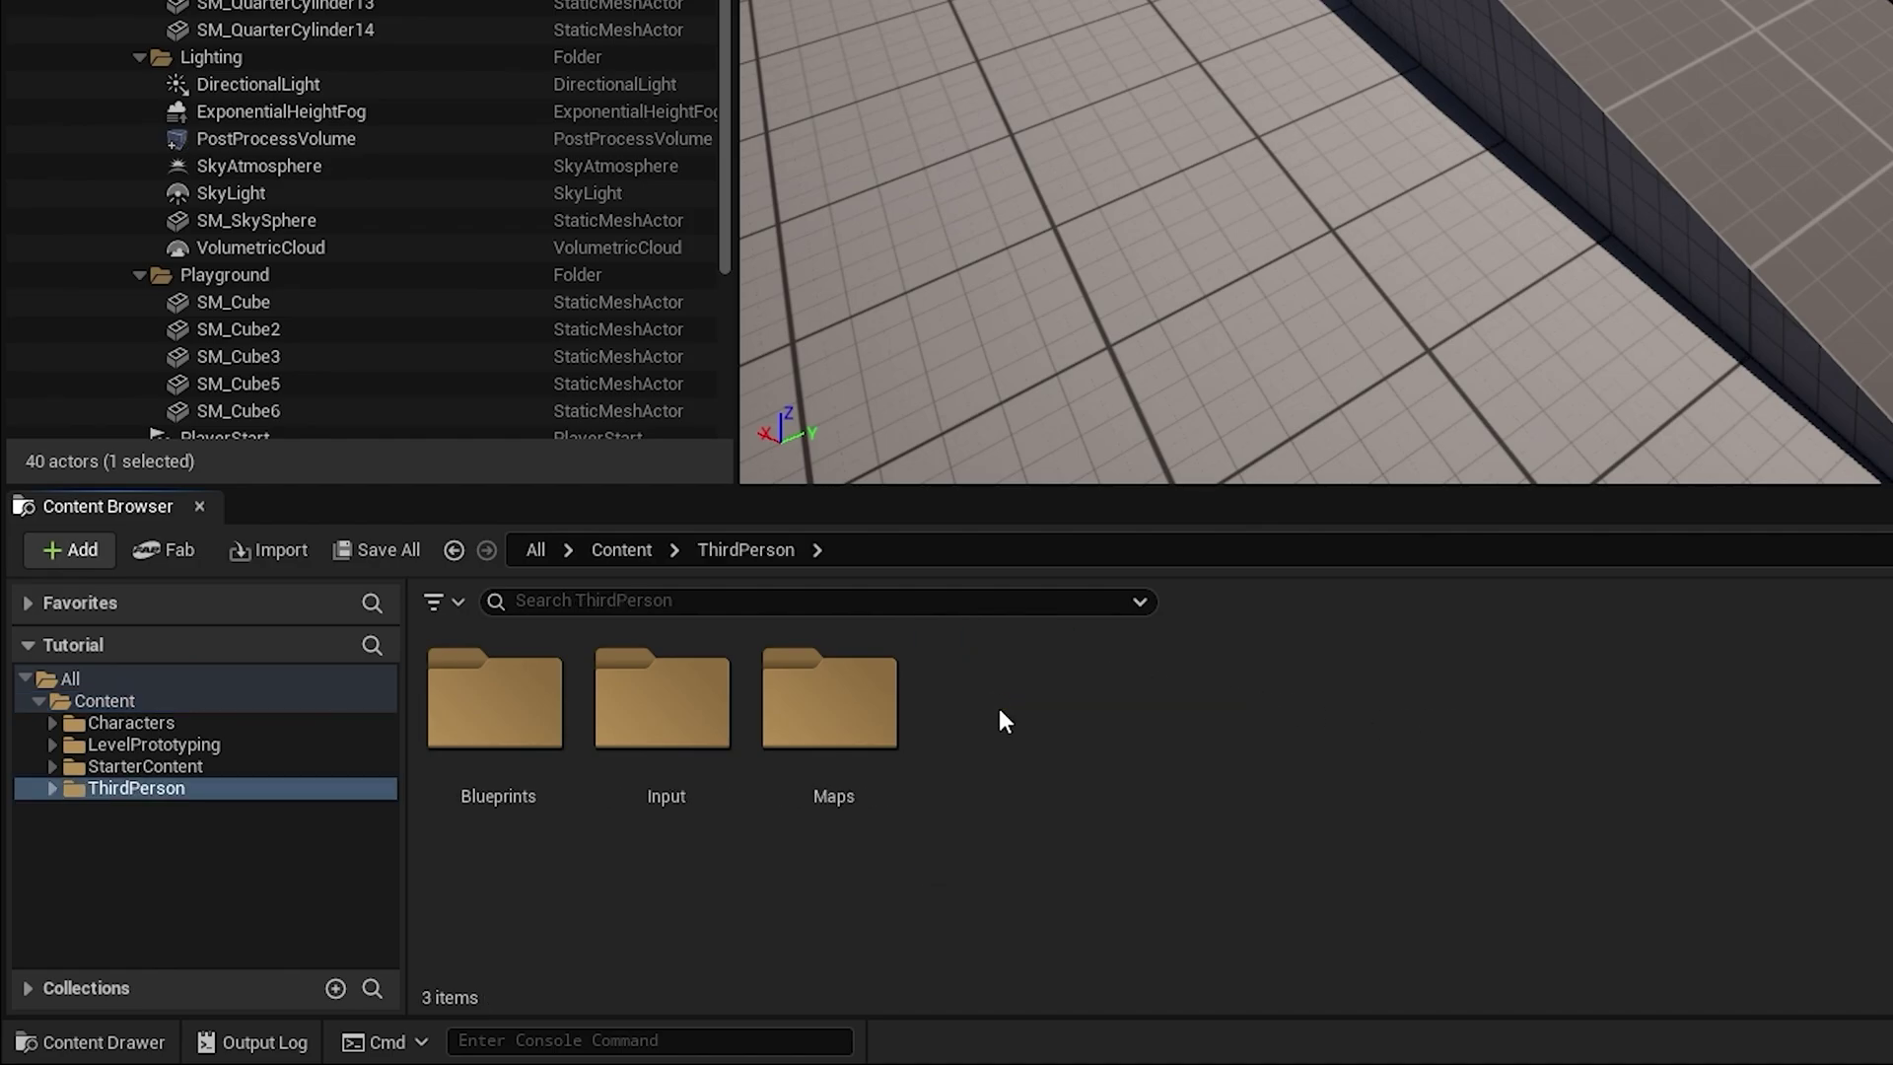
pyautogui.rightClick(1197, 747)
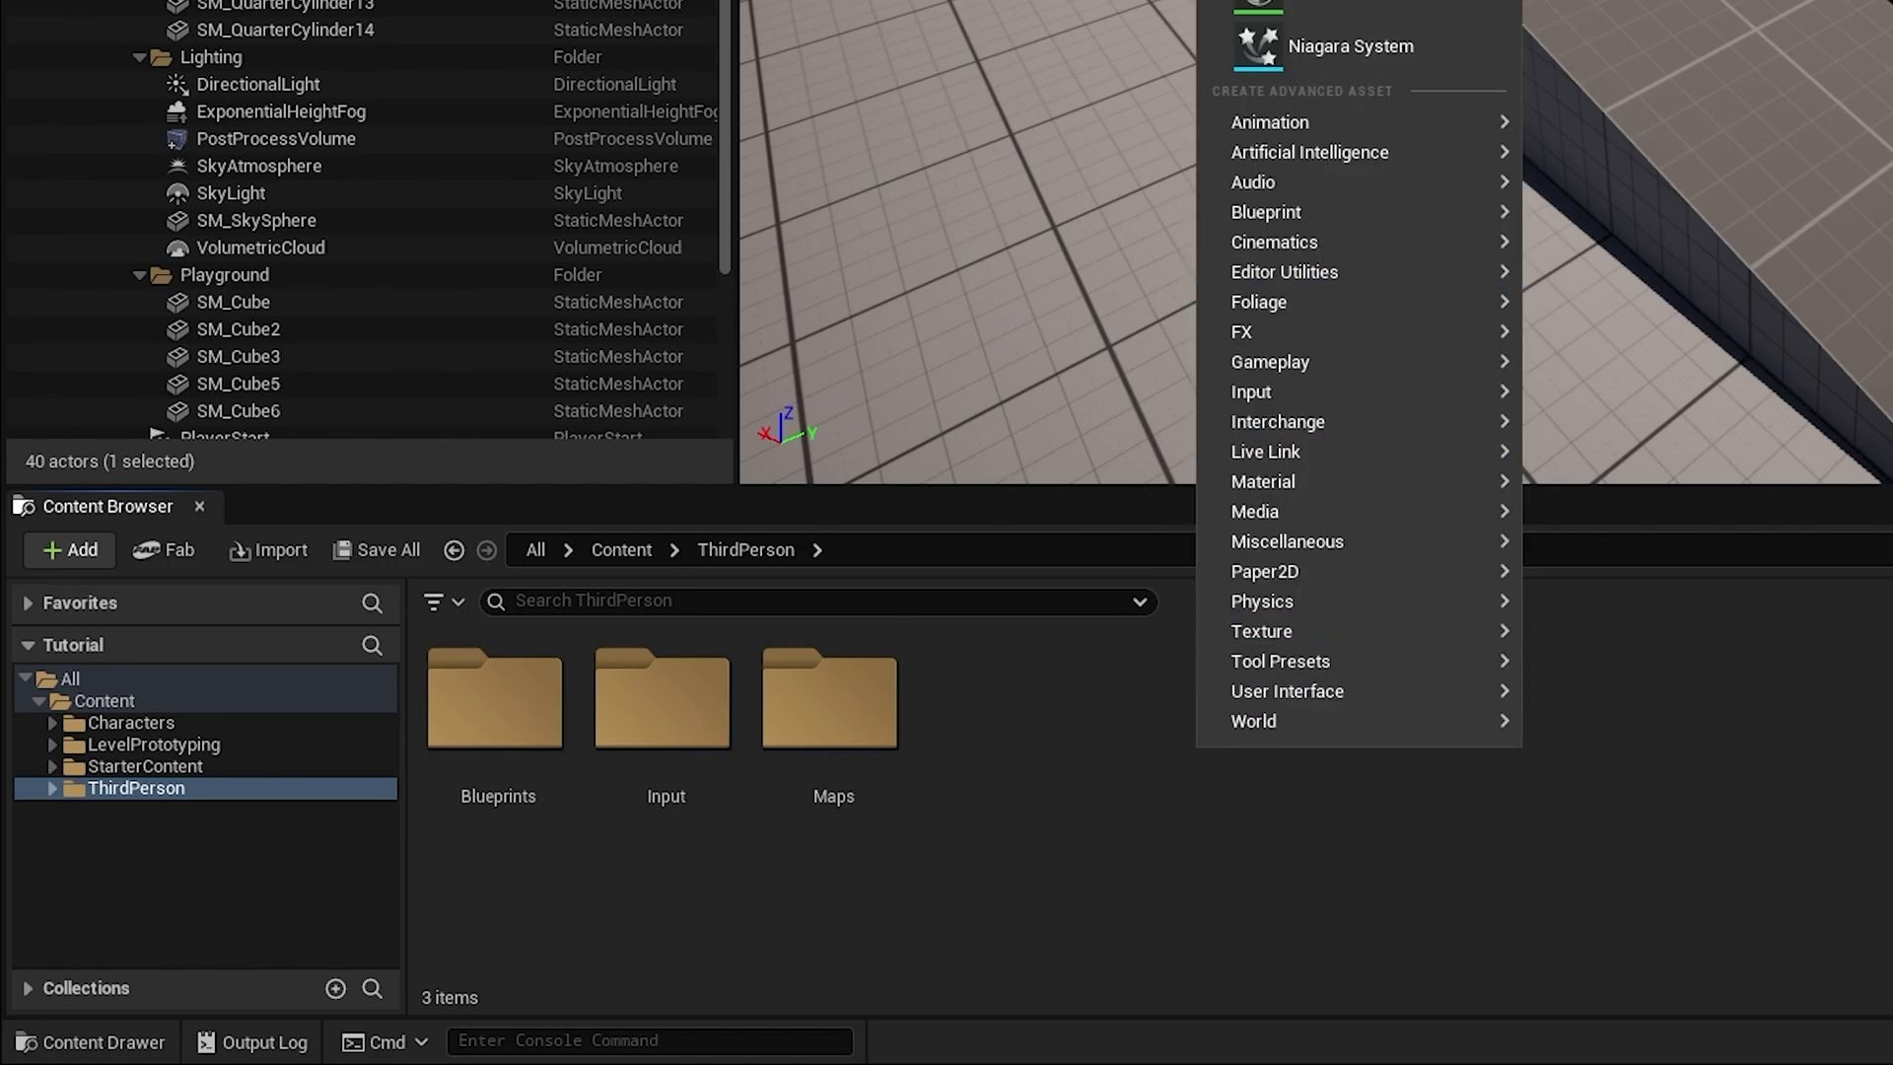
pyautogui.moveTo(1307, 674)
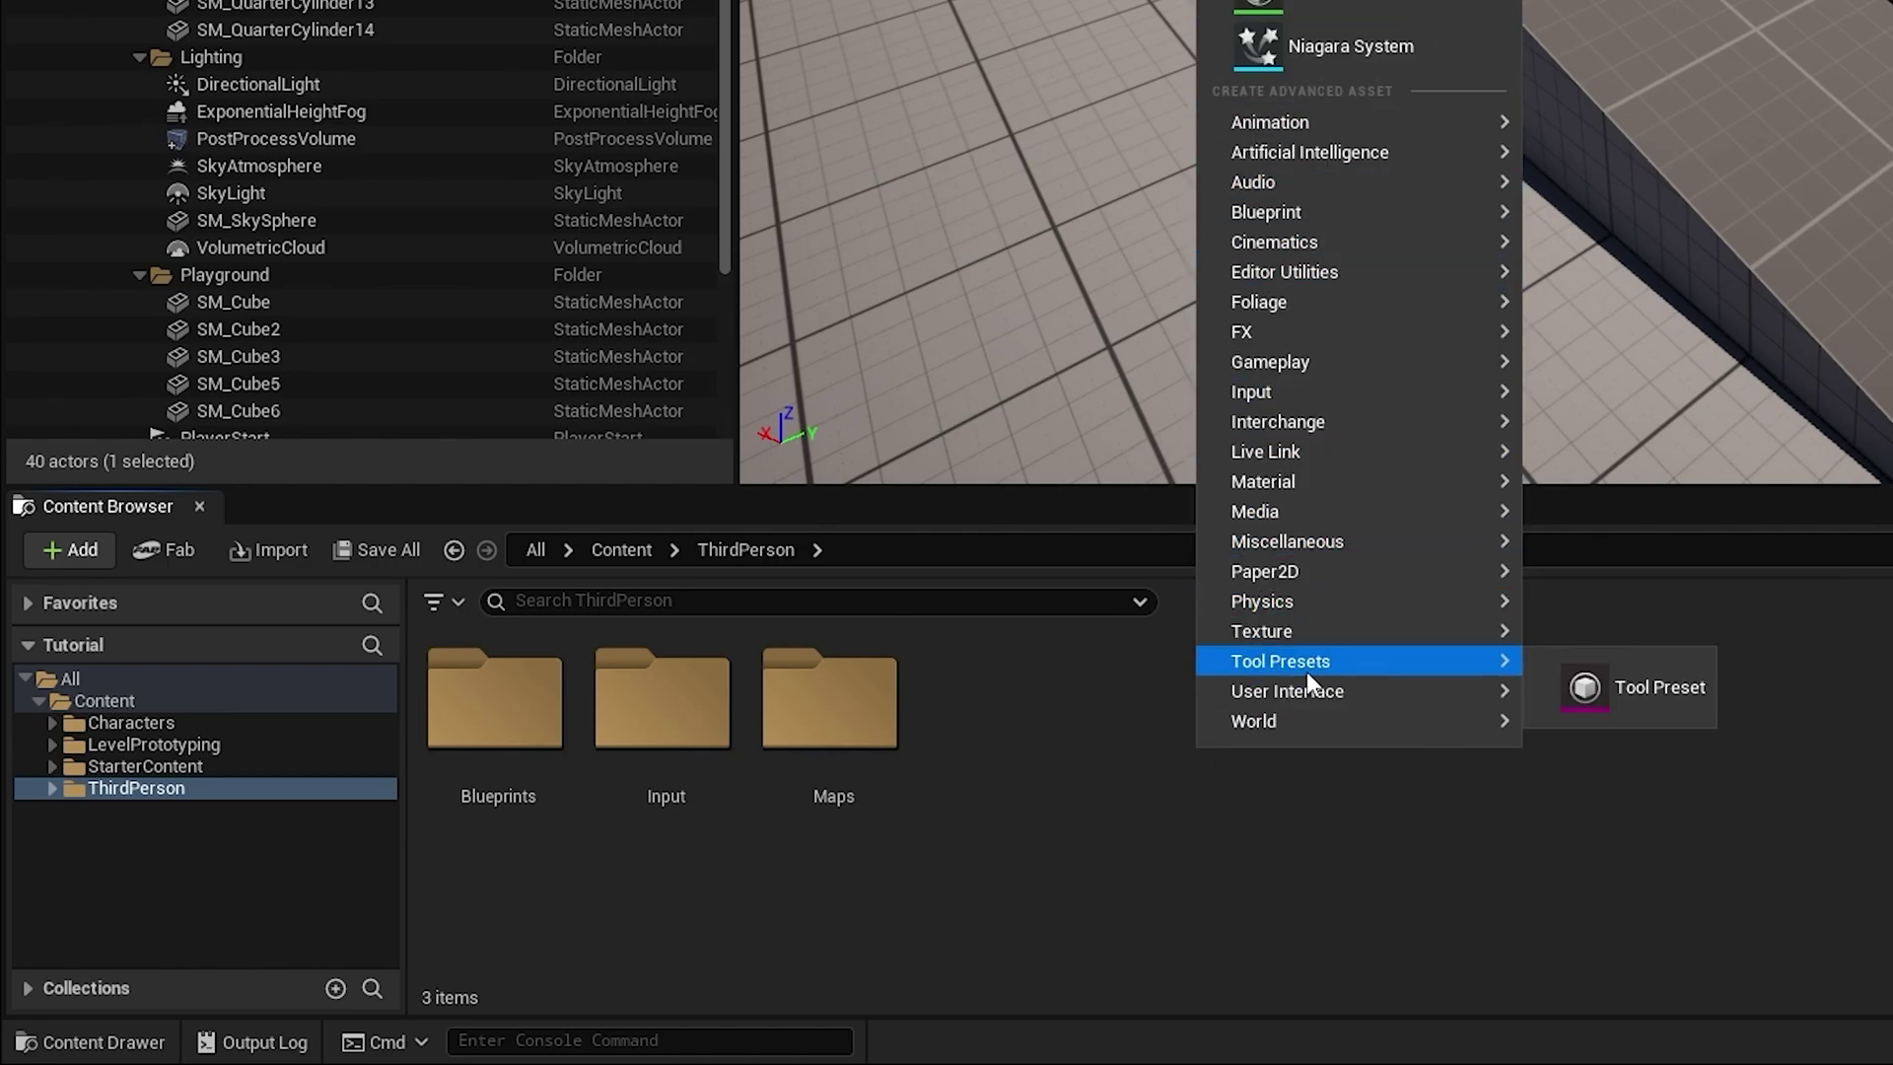
pyautogui.rightClick(875, 706)
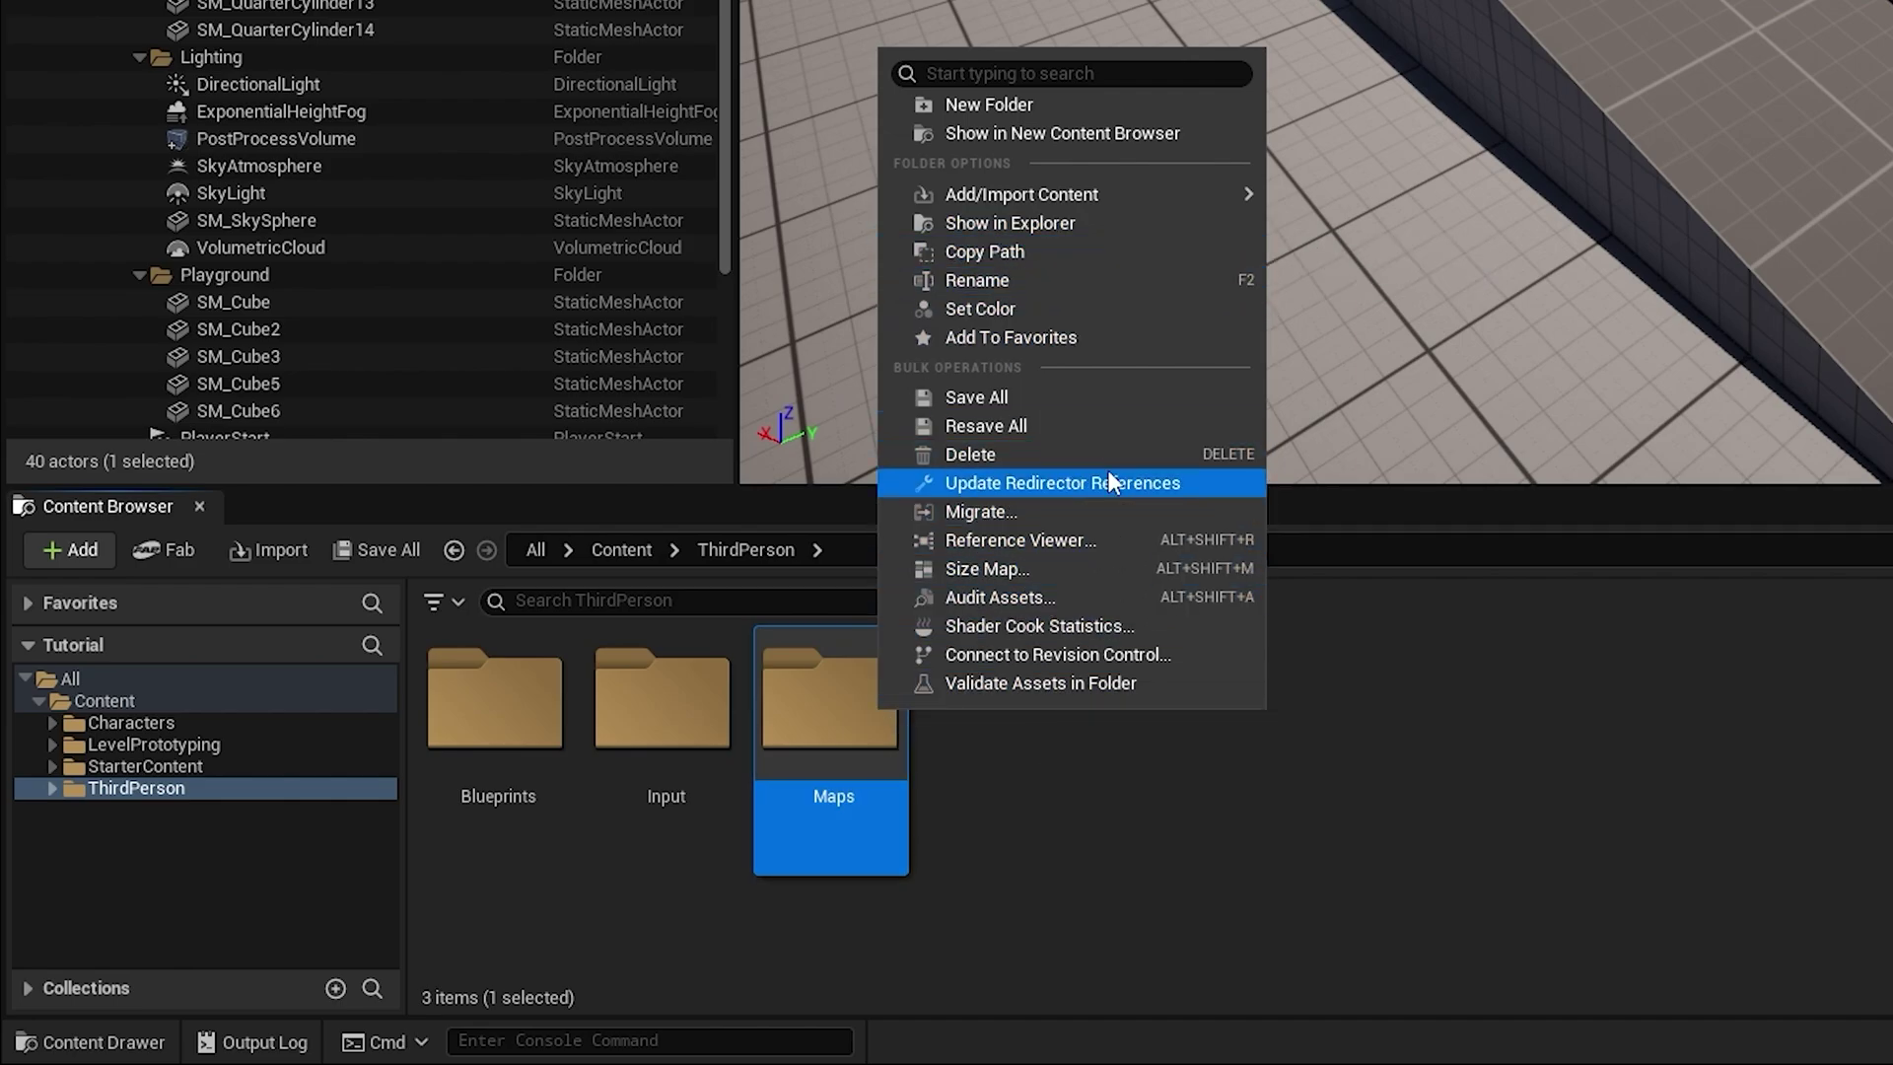
pyautogui.click(1018, 736)
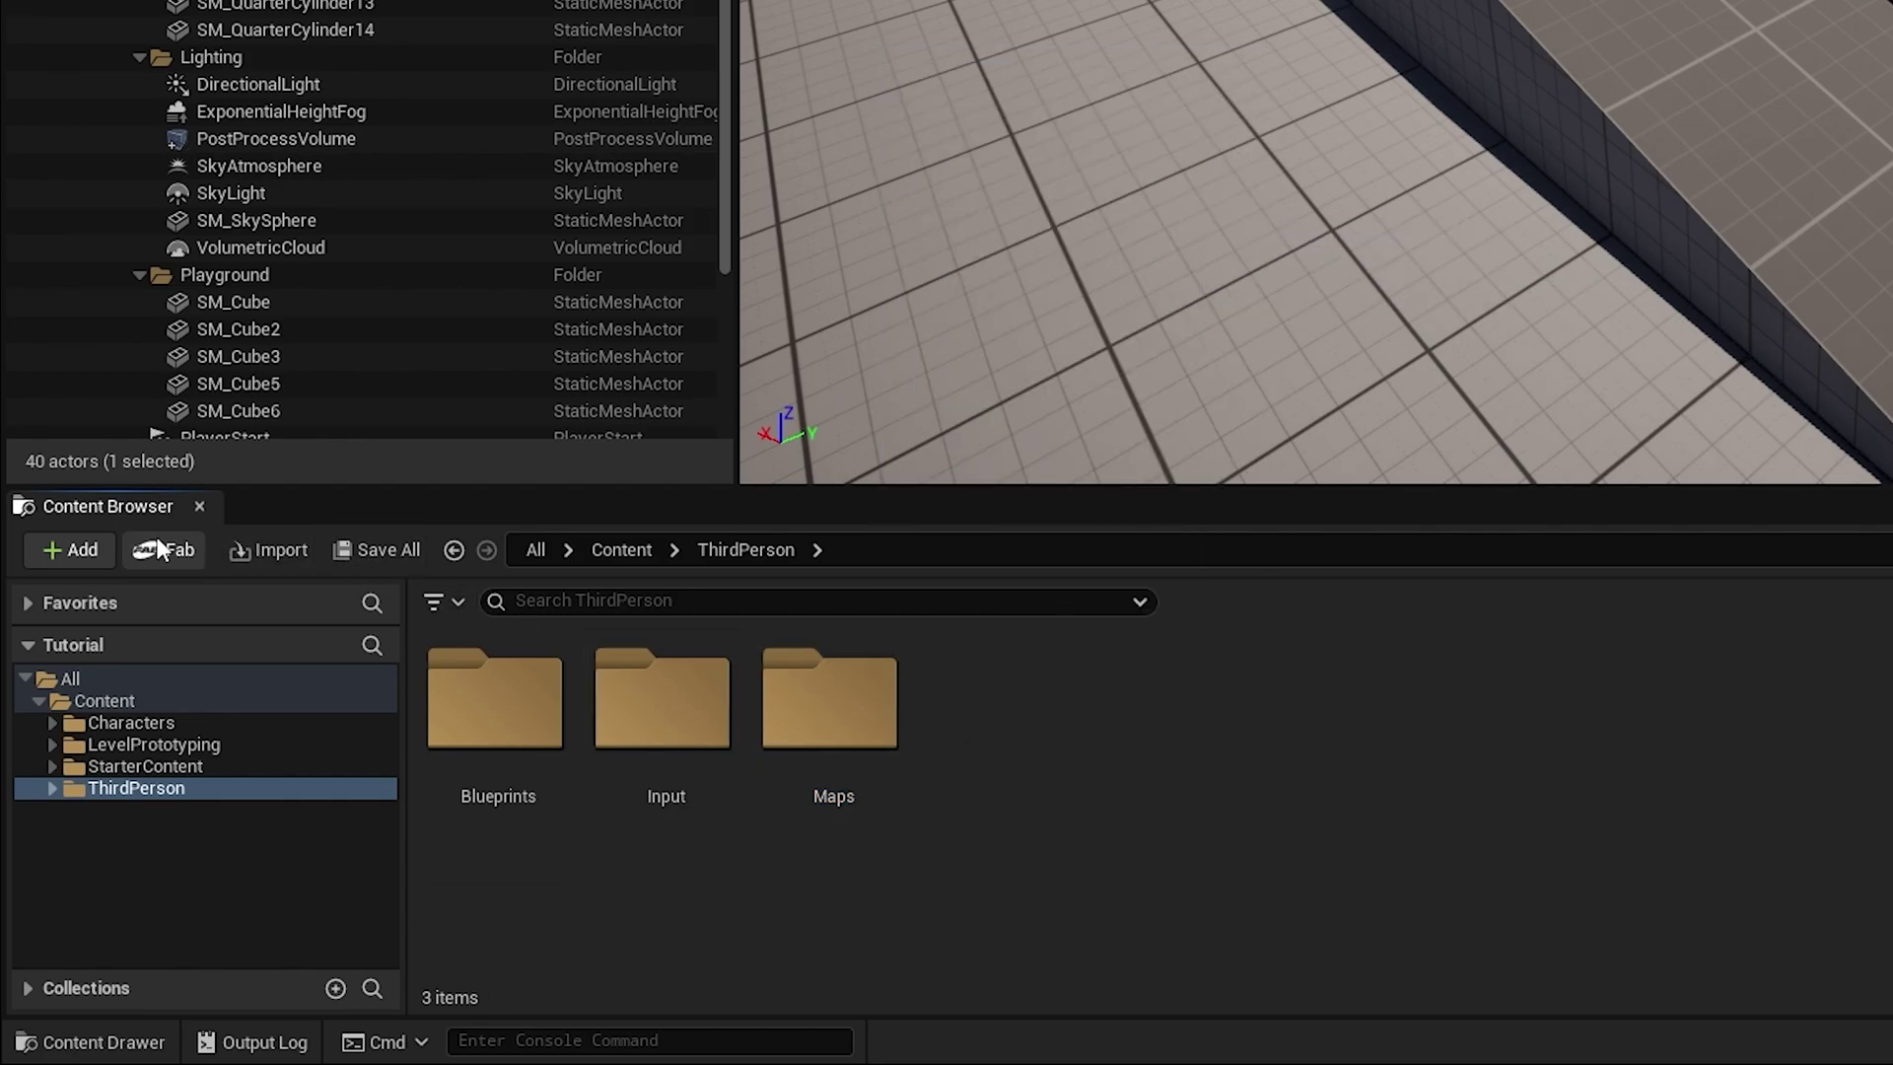
# - View the file import dialog for the ThirdPerson folder and dismiss it without importing anything
pyautogui.click(280, 550)
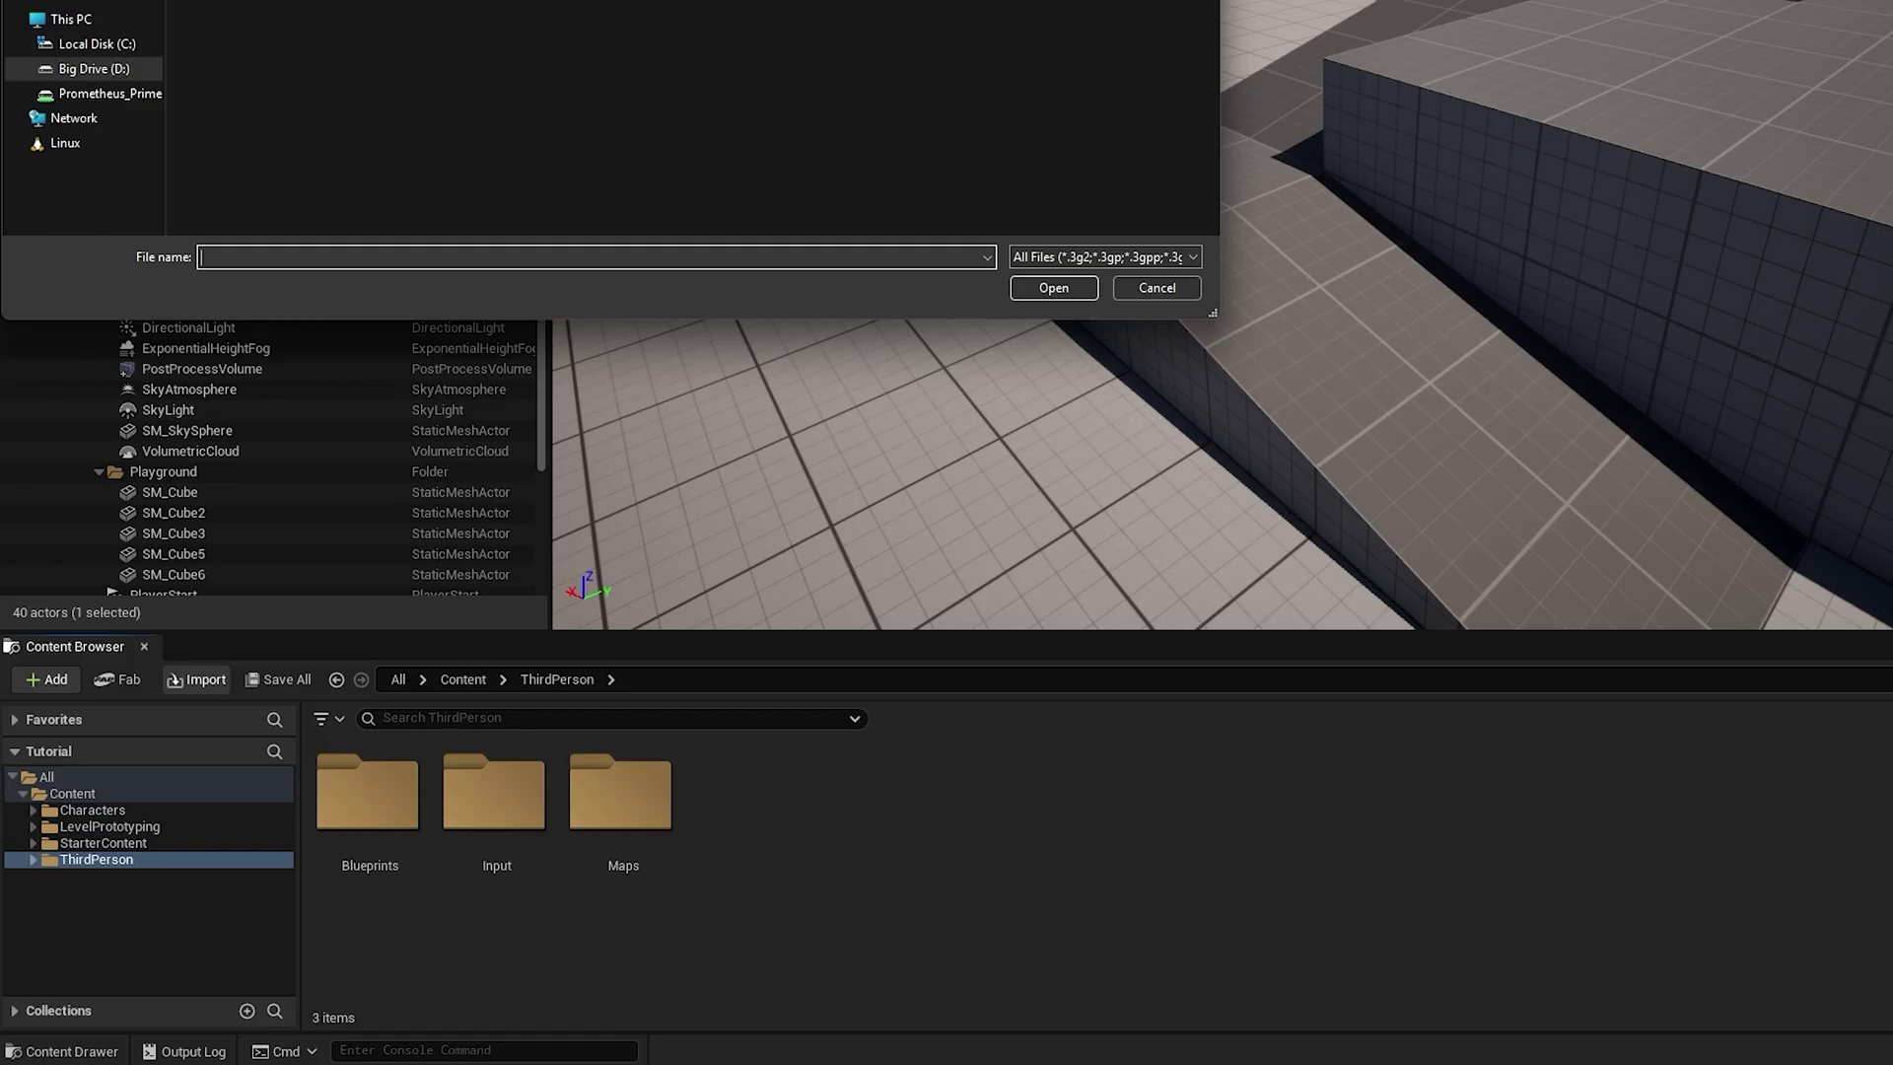
pyautogui.click(1532, 924)
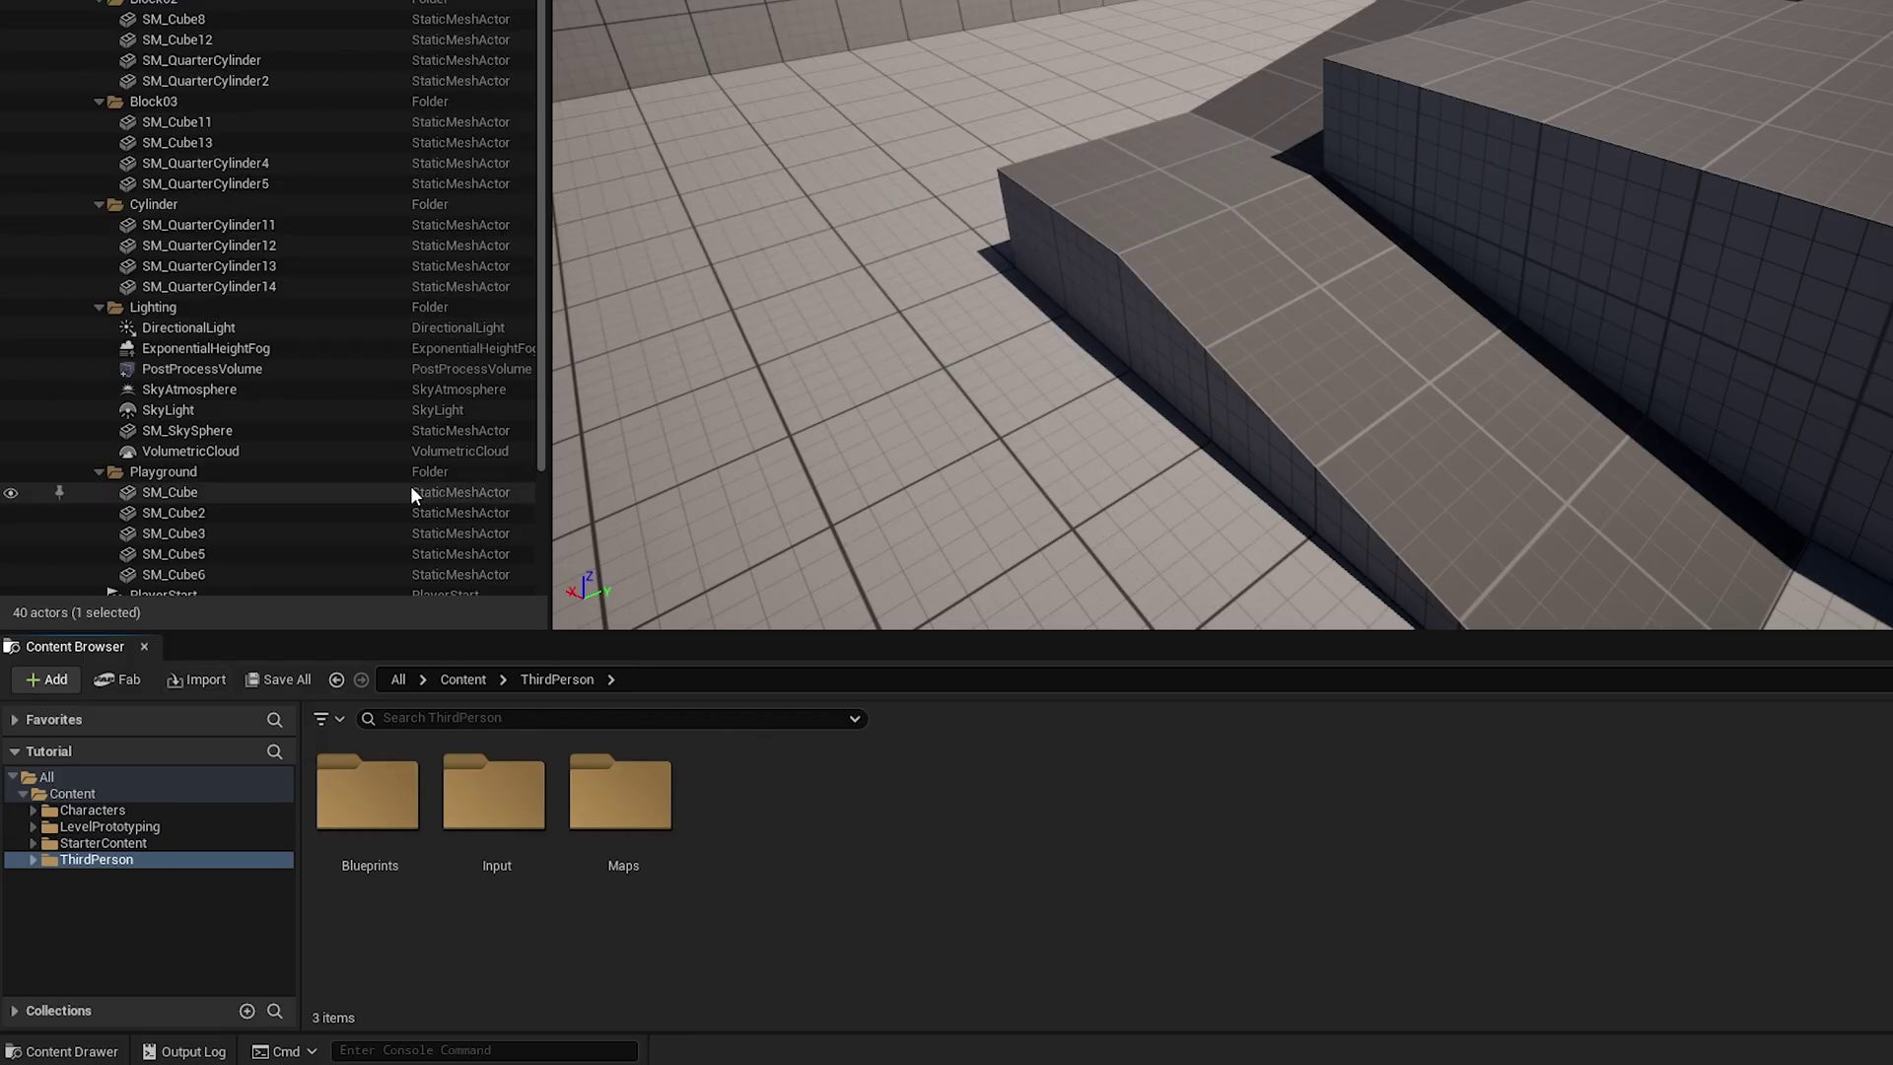
# - Save all modified project content, keeping the SM_ChamferCube asset selected for saving
pyautogui.click(276, 680)
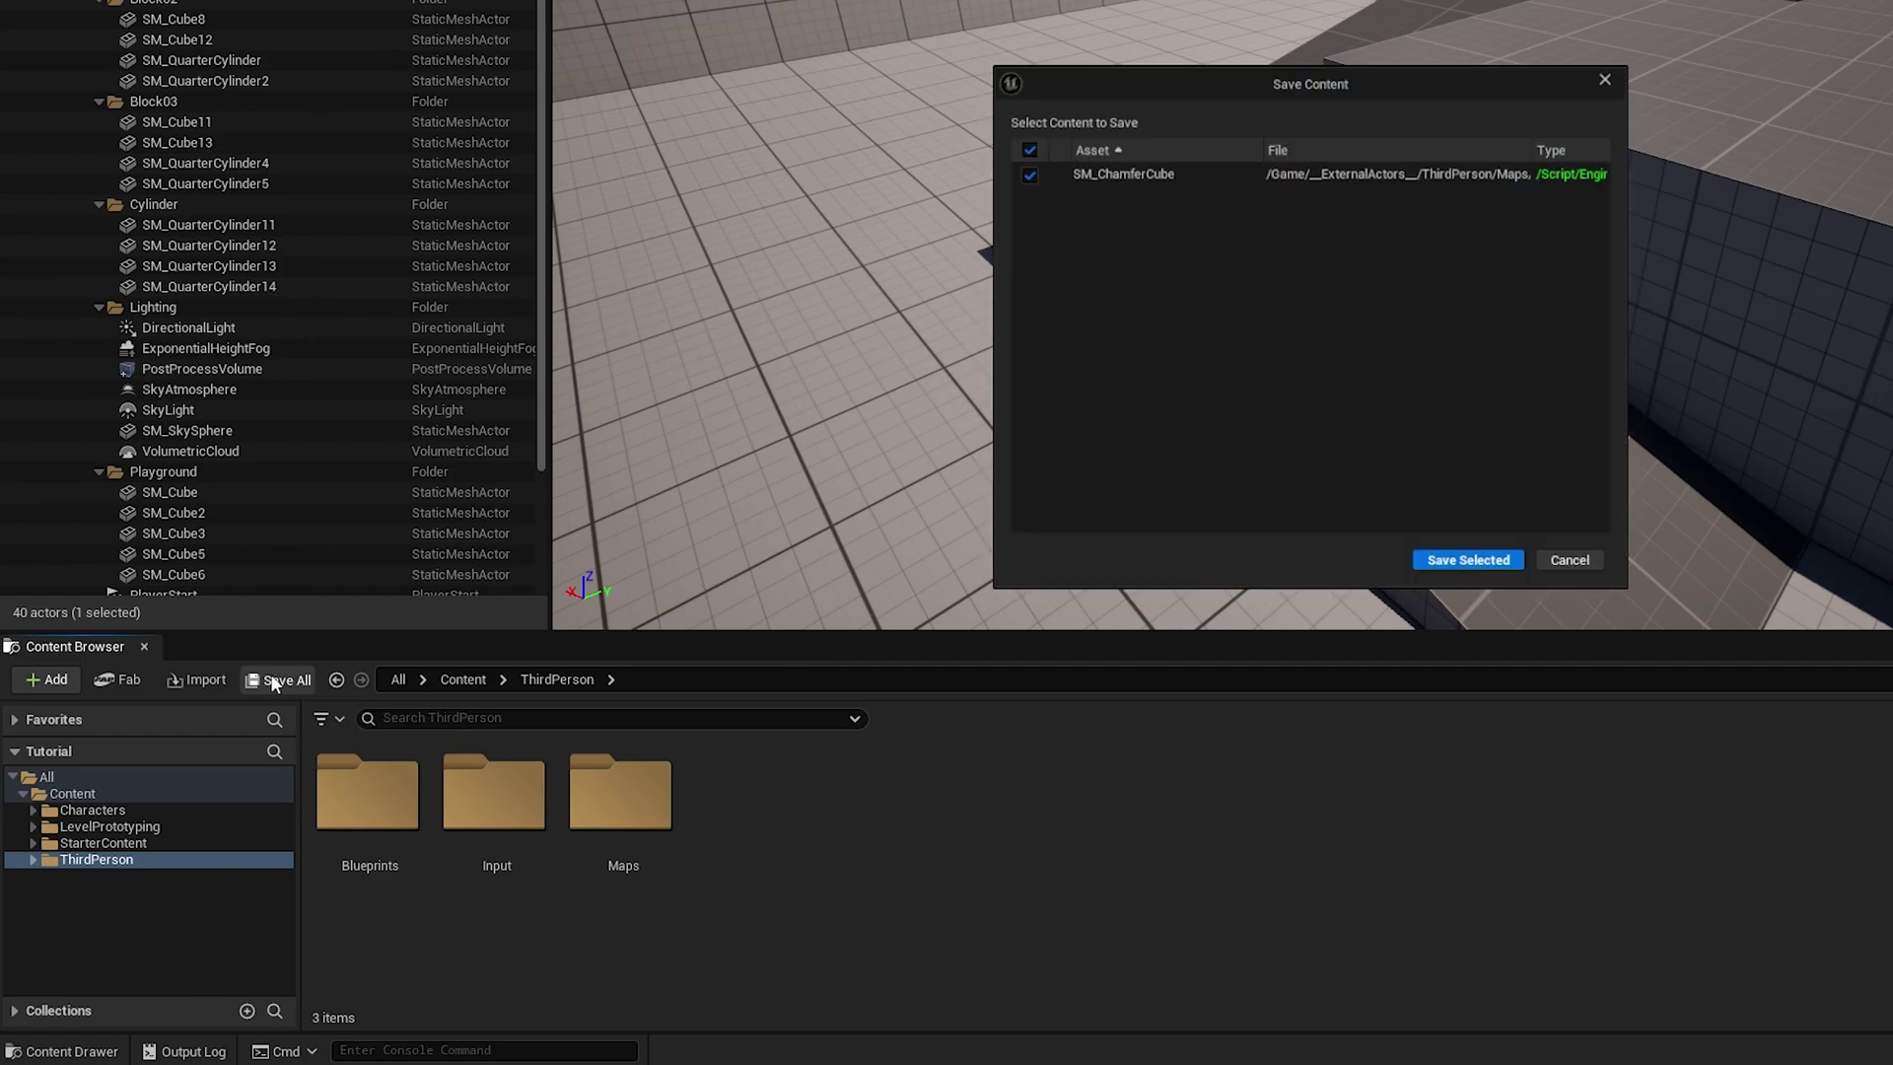
pyautogui.click(1467, 572)
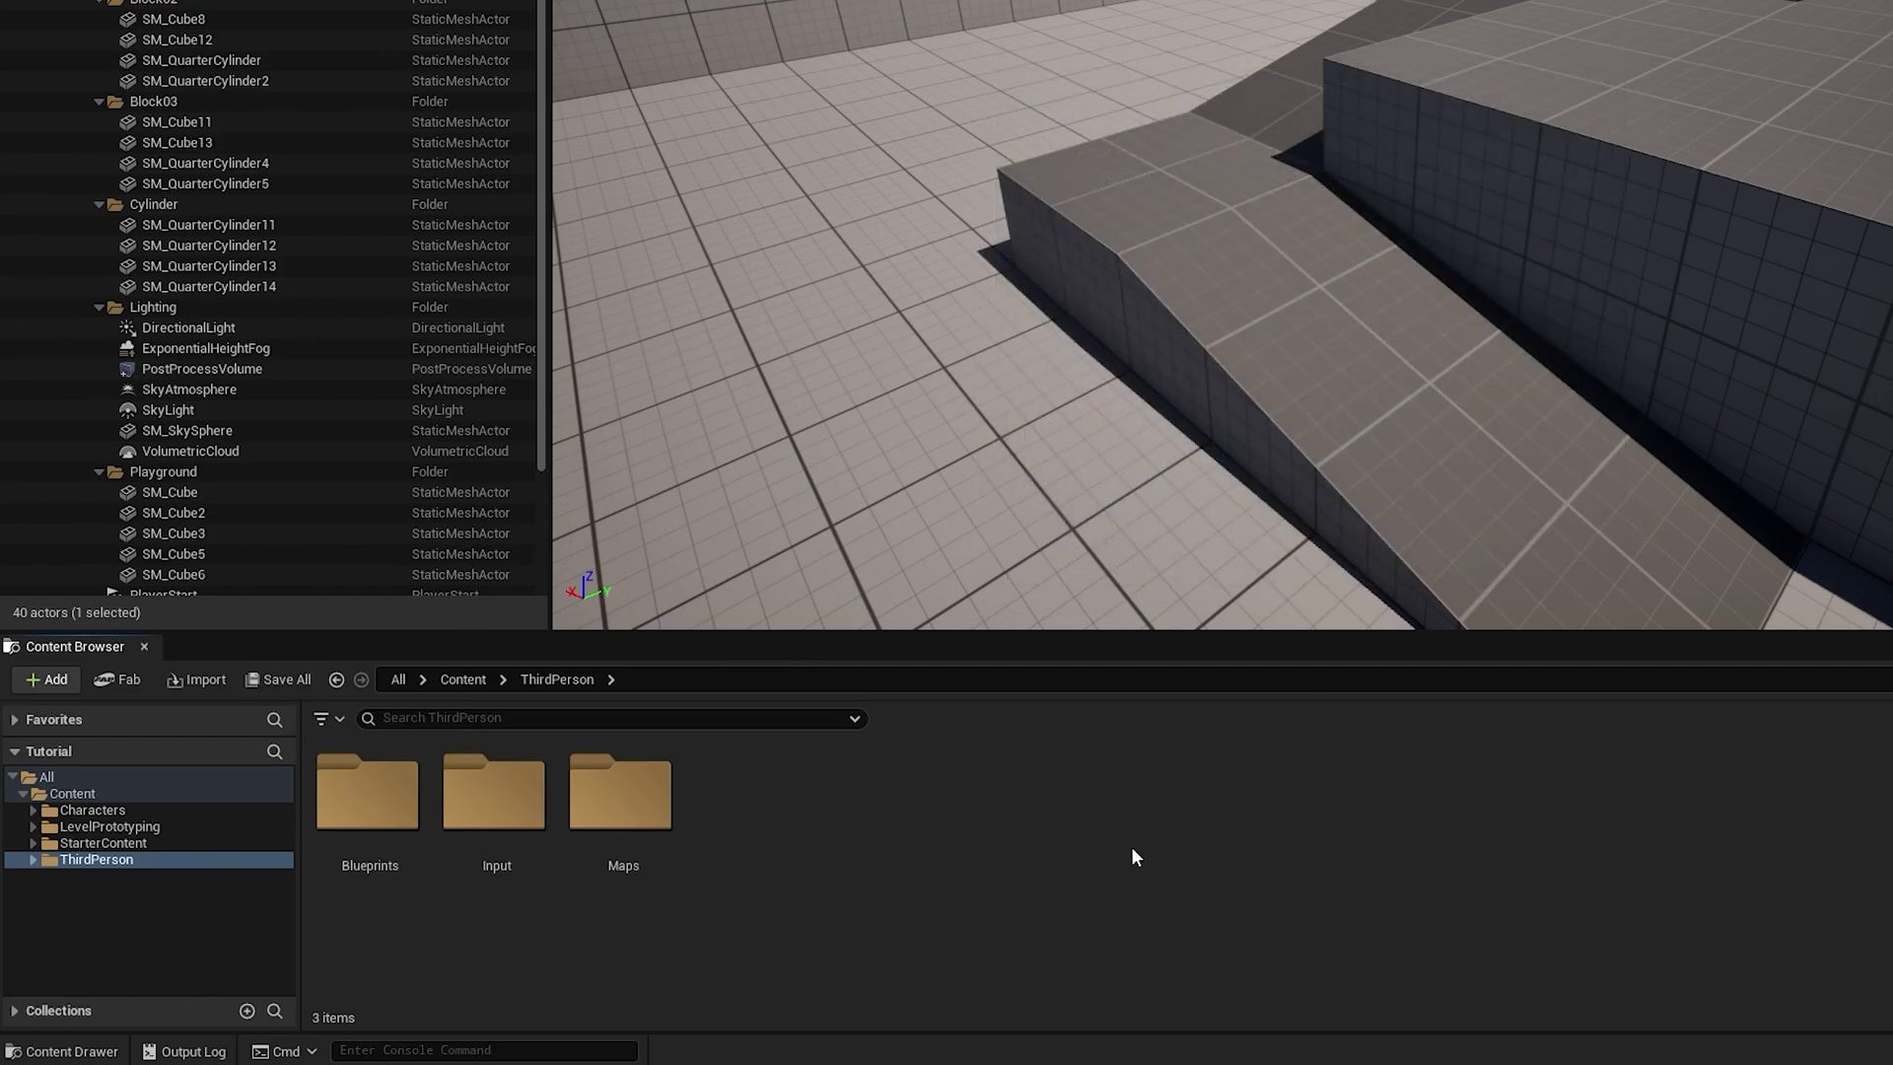